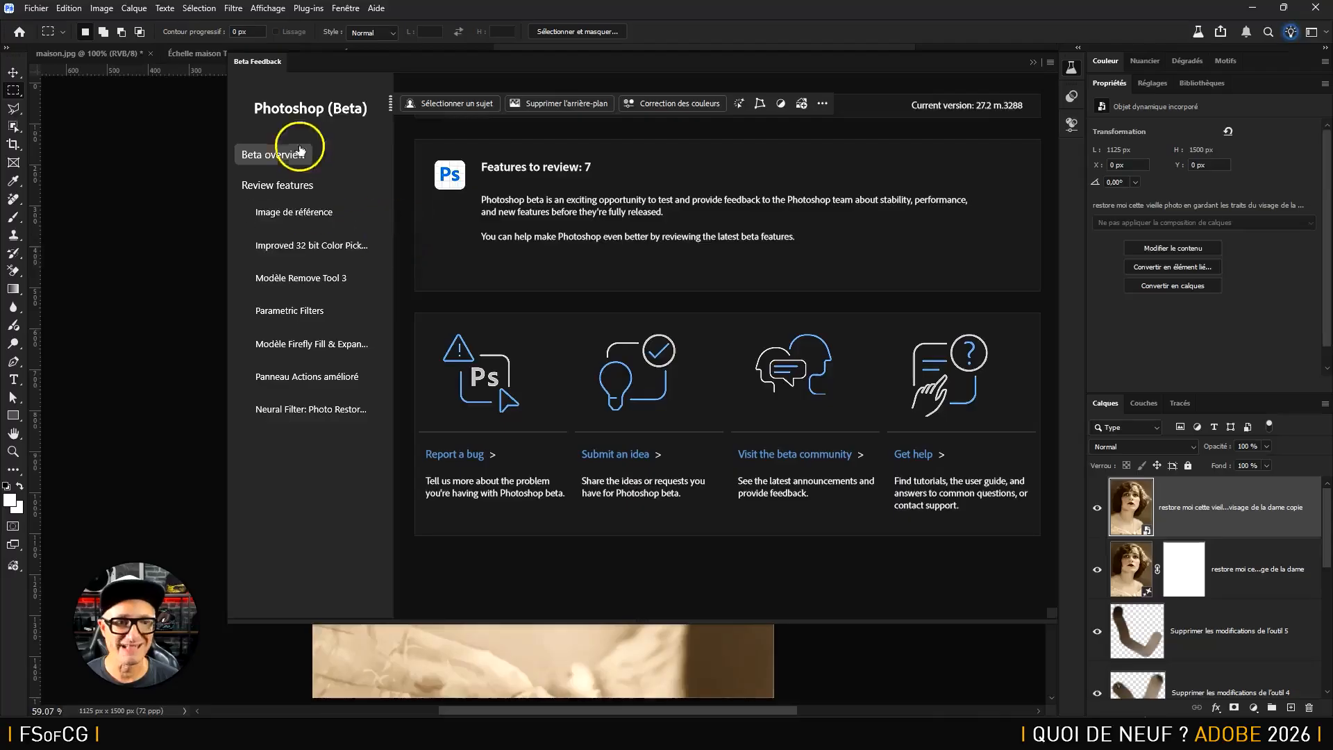
Review the beta feature descriptions, from Image de référence to Parametric Filters and Neural Filter: Photo Restoration, and close the overview
left_click(300, 213)
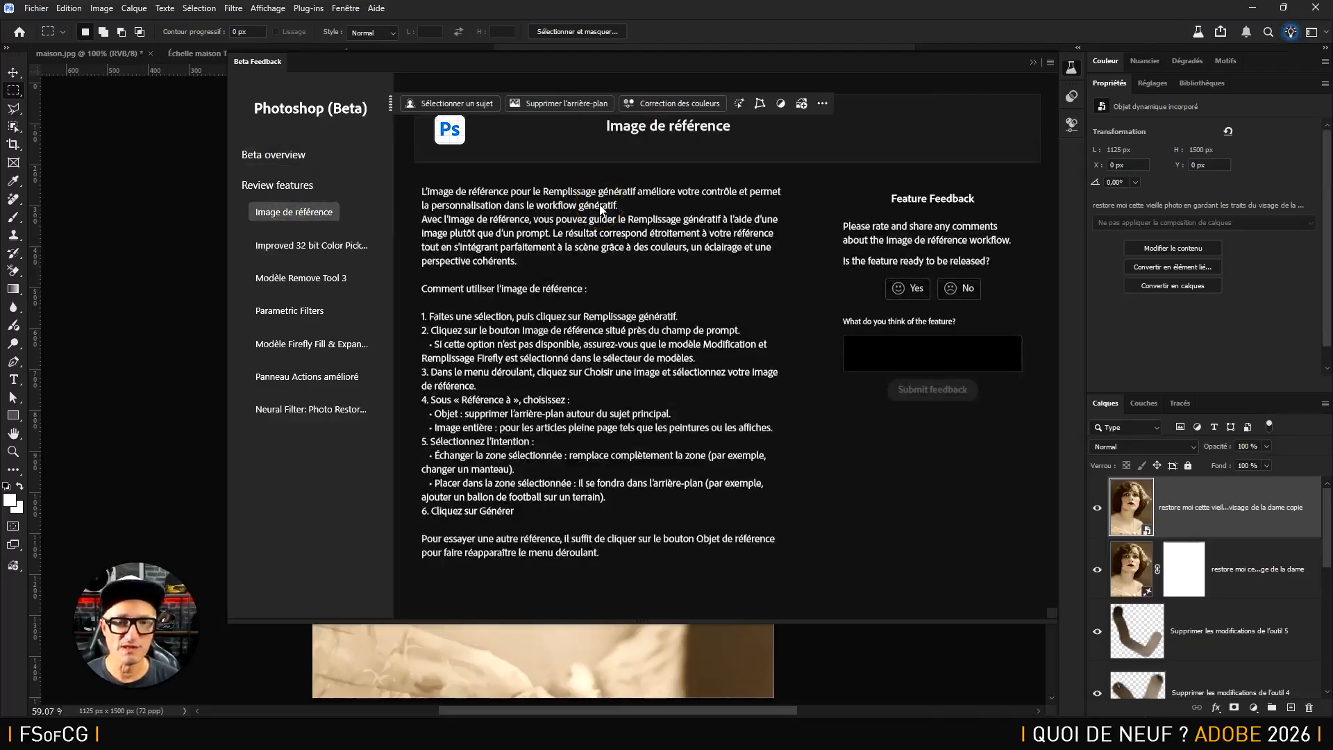
left_click(310, 247)
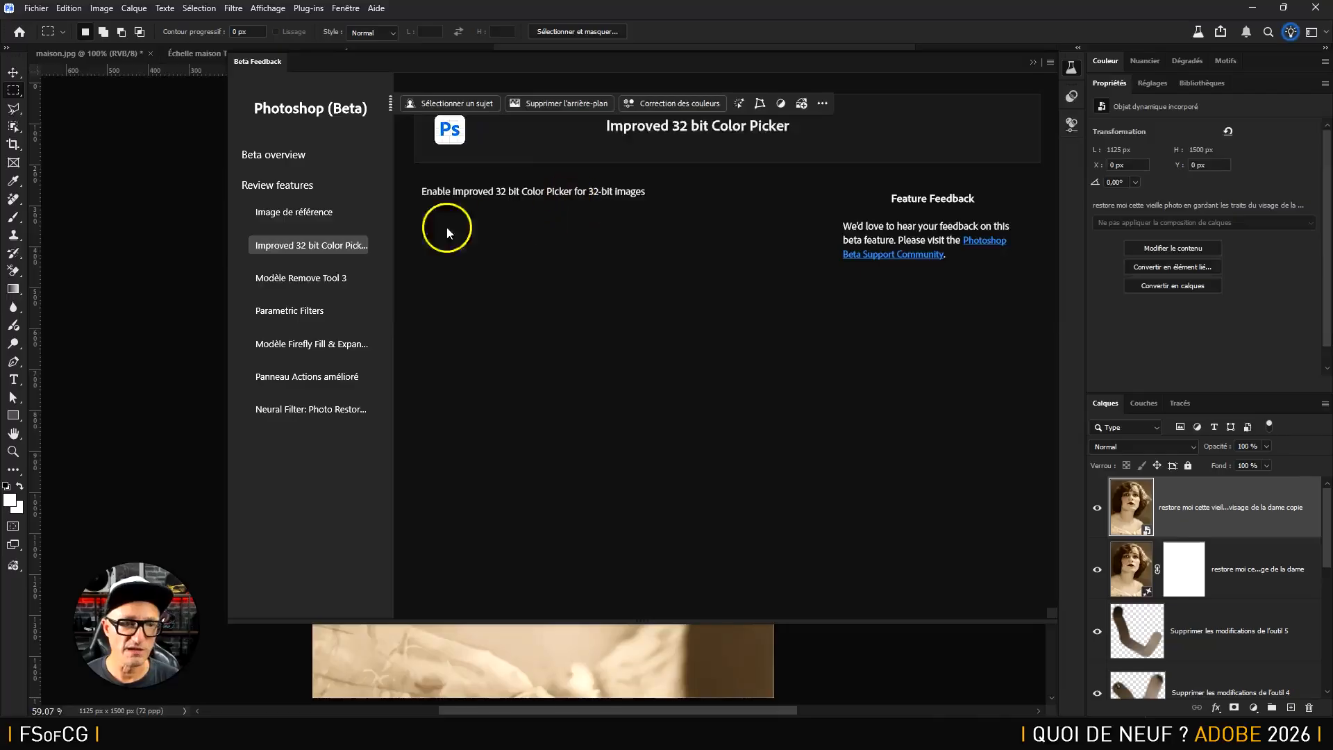
left_click(321, 277)
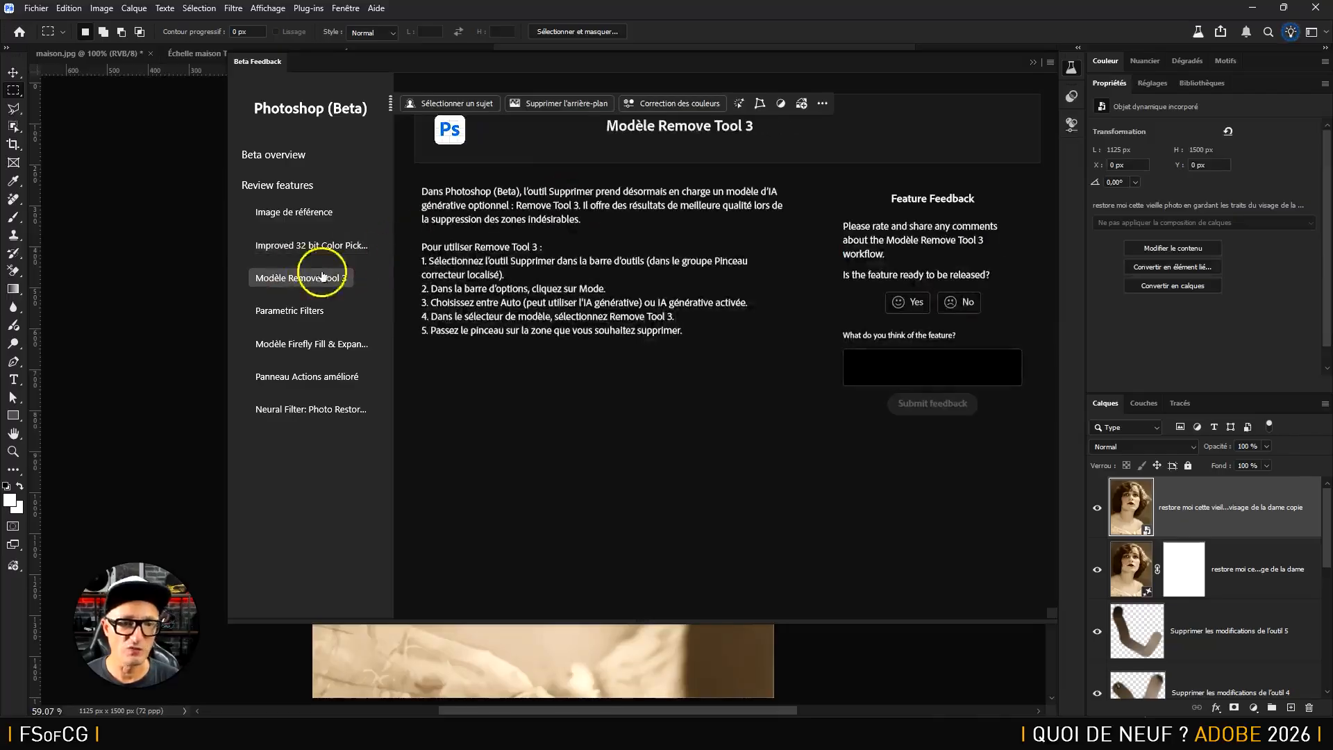
left_click(303, 311)
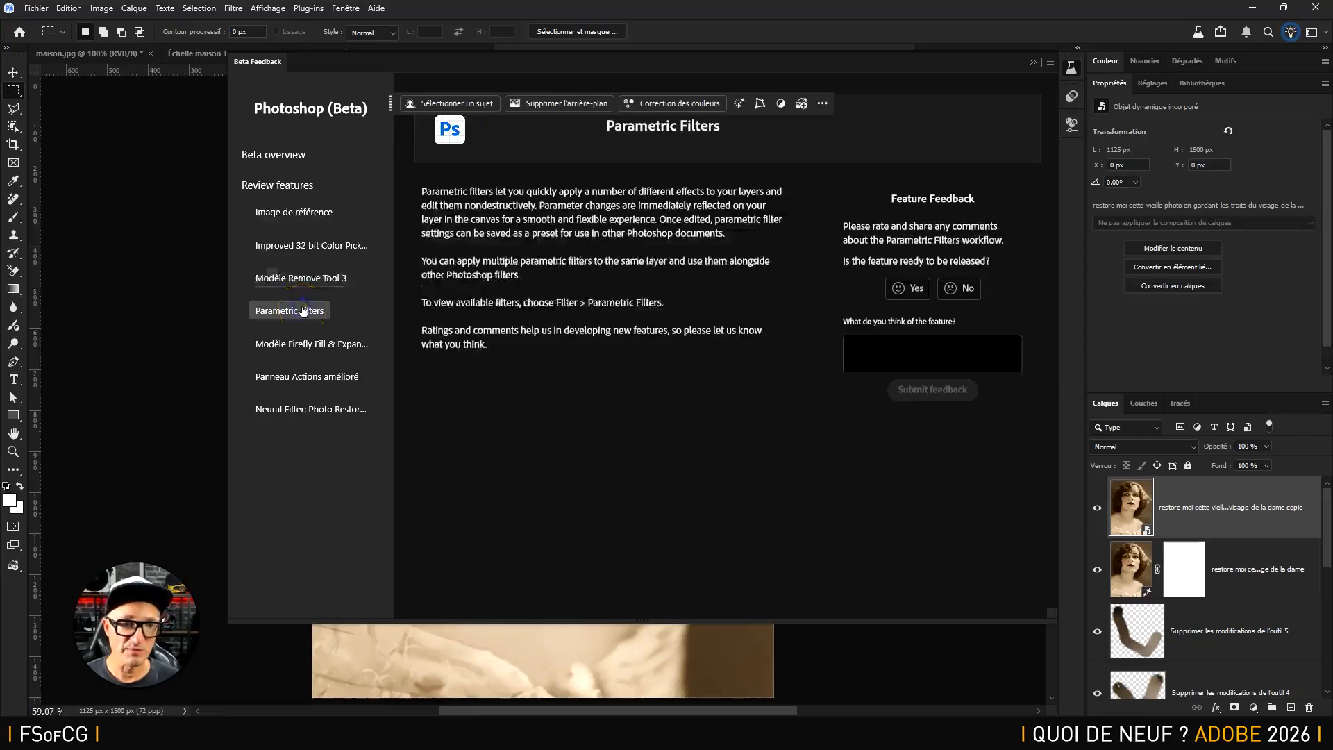
left_click(315, 347)
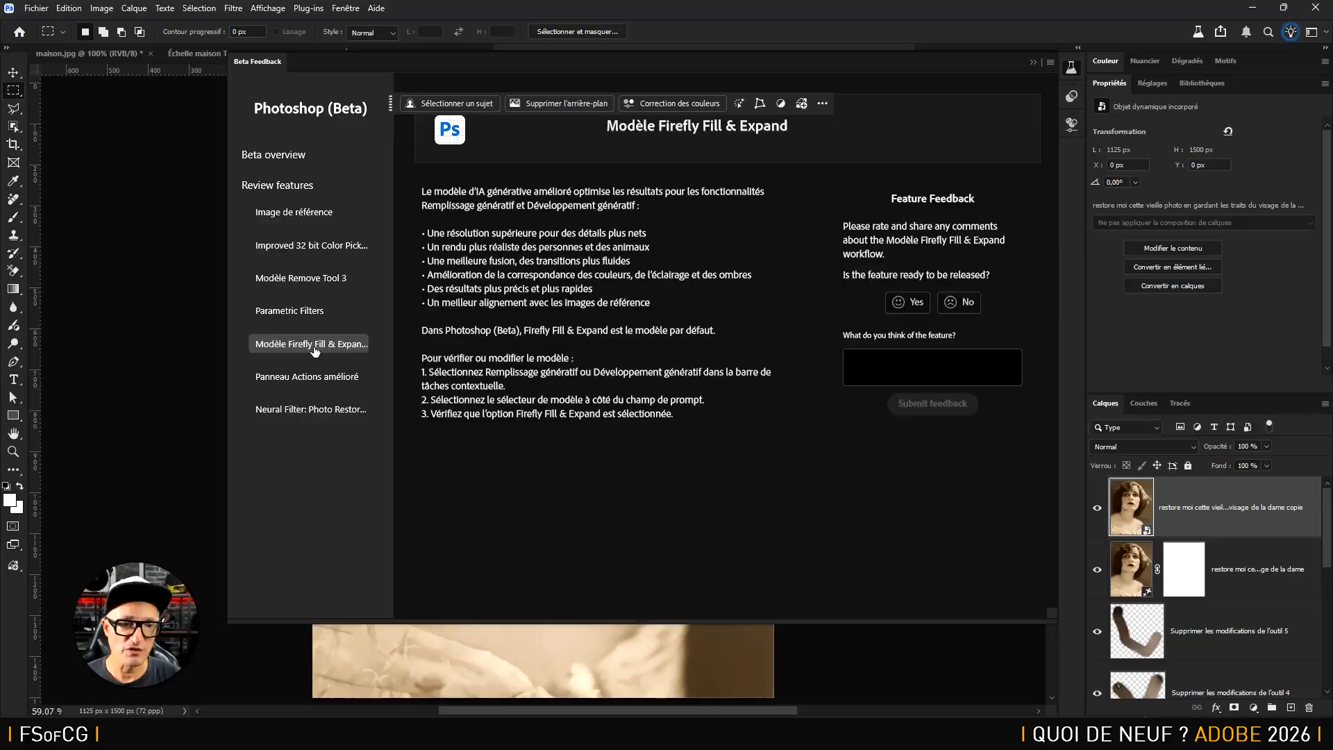
left_click(325, 411)
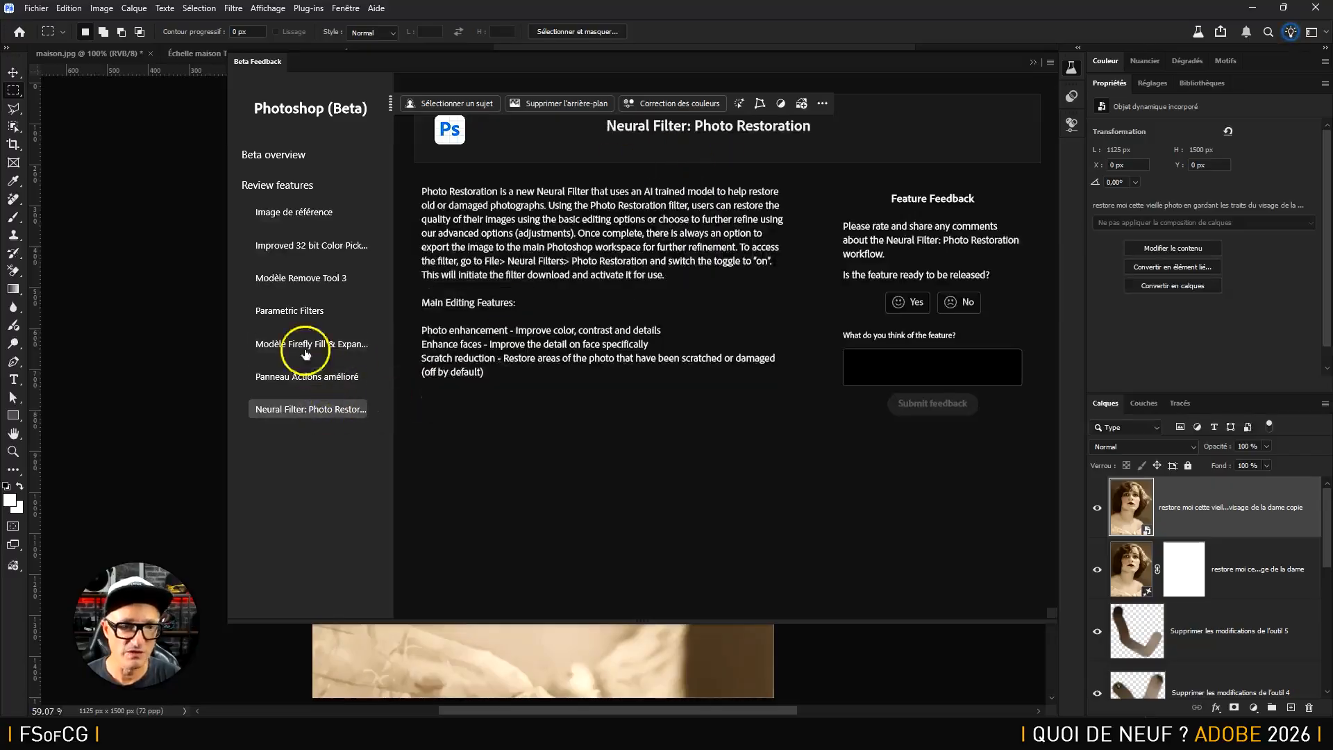
left_click(310, 311)
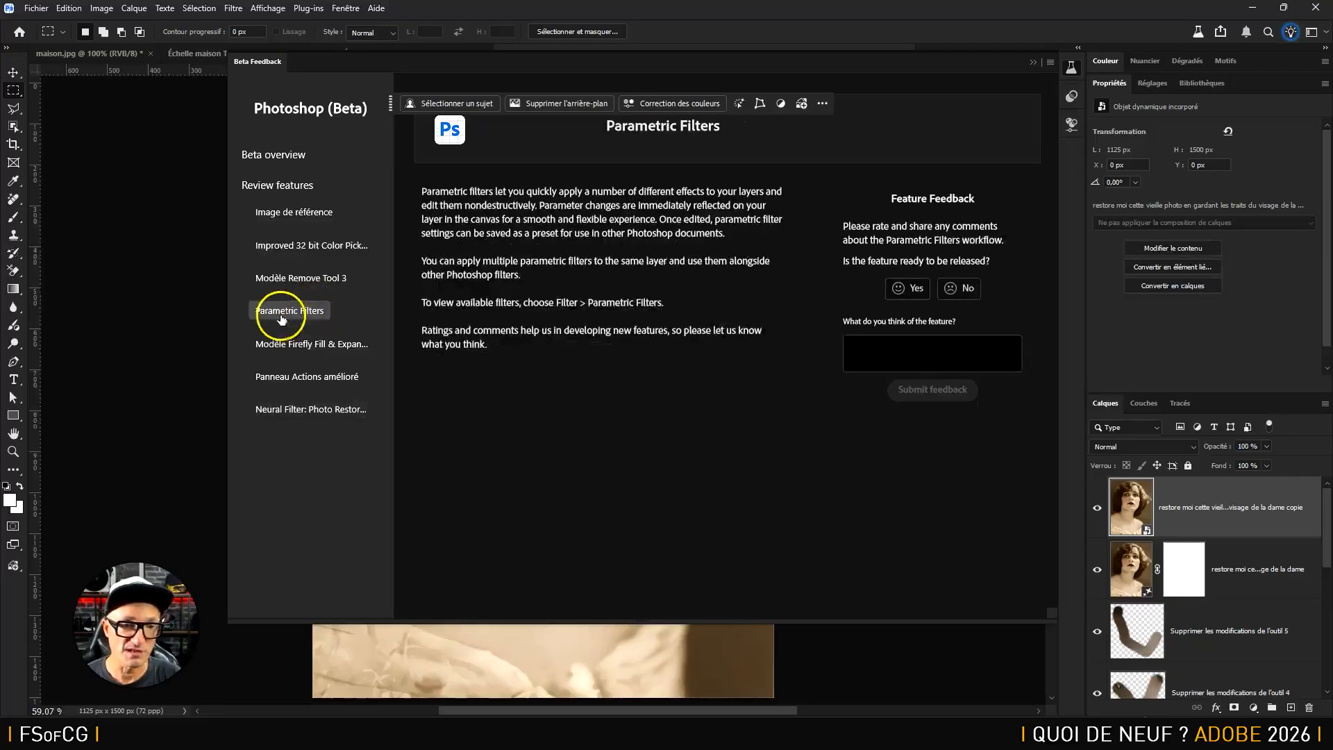
left_click(323, 378)
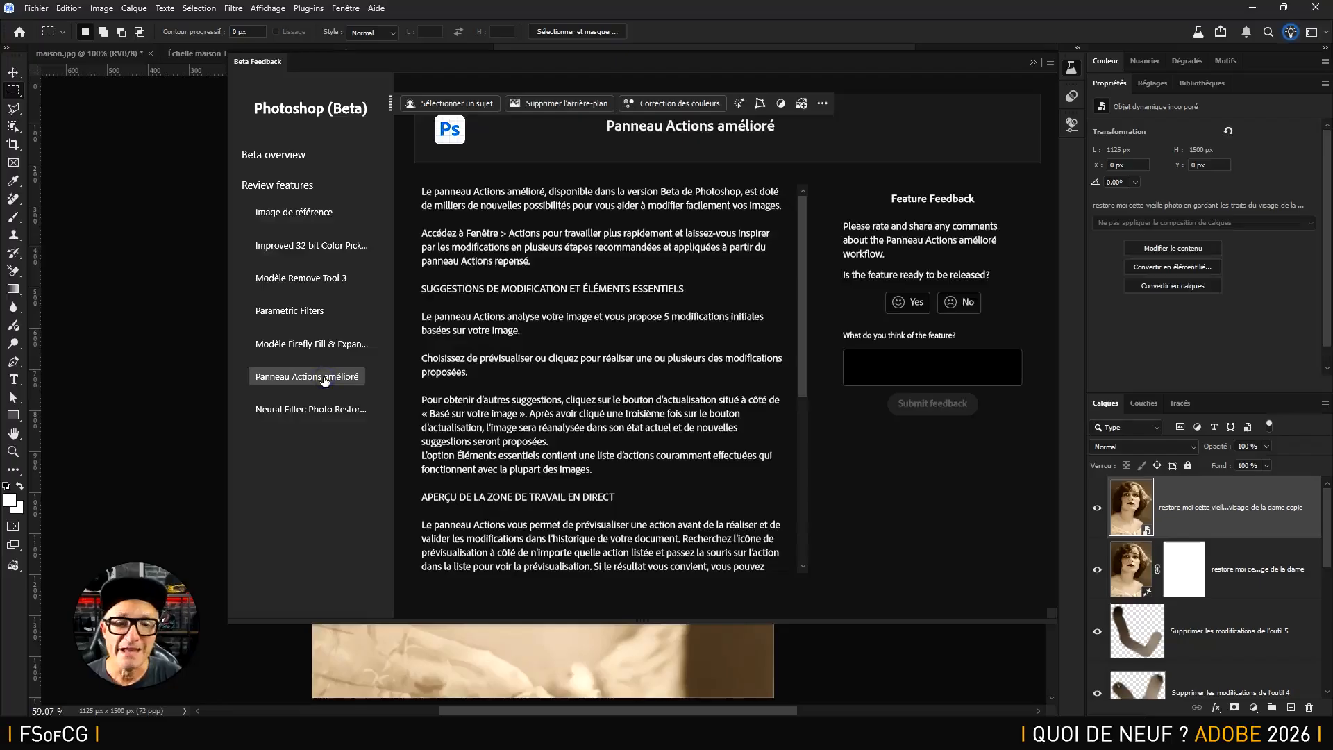
left_click(311, 310)
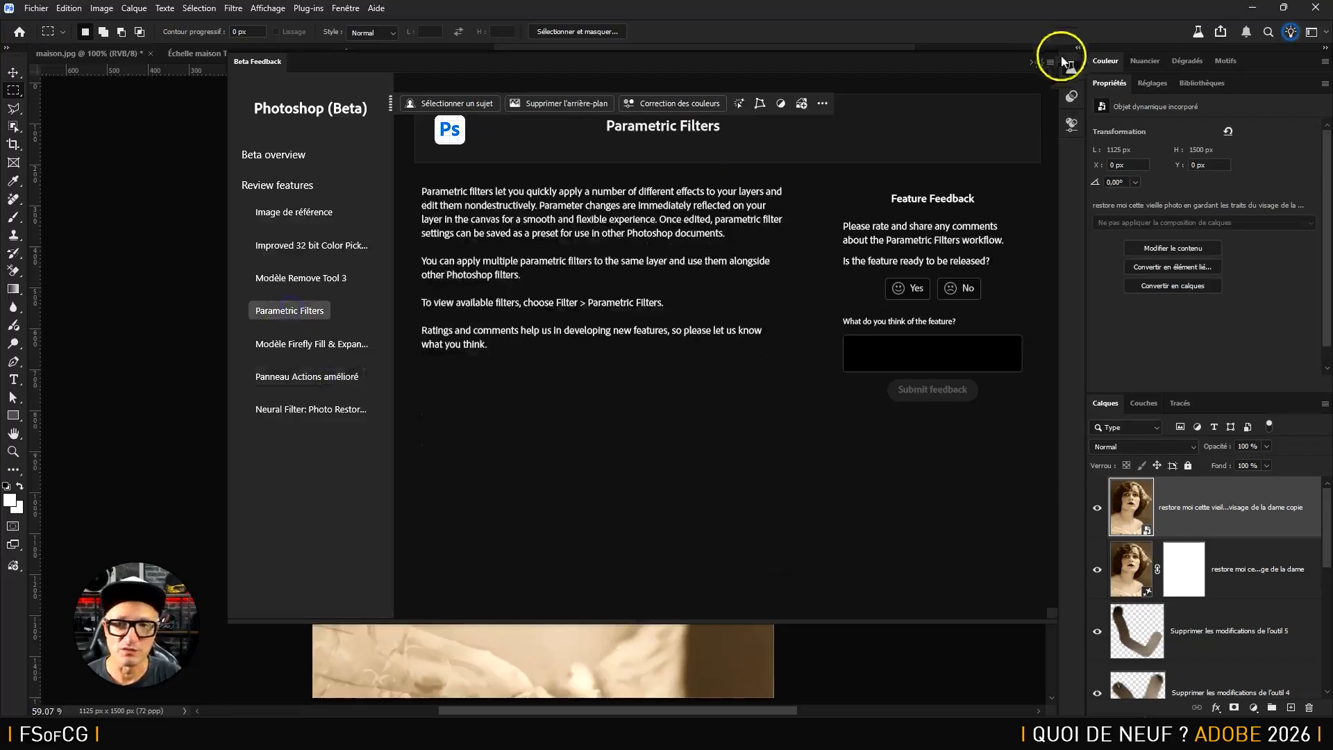
left_click(1052, 62)
left_click(1097, 64)
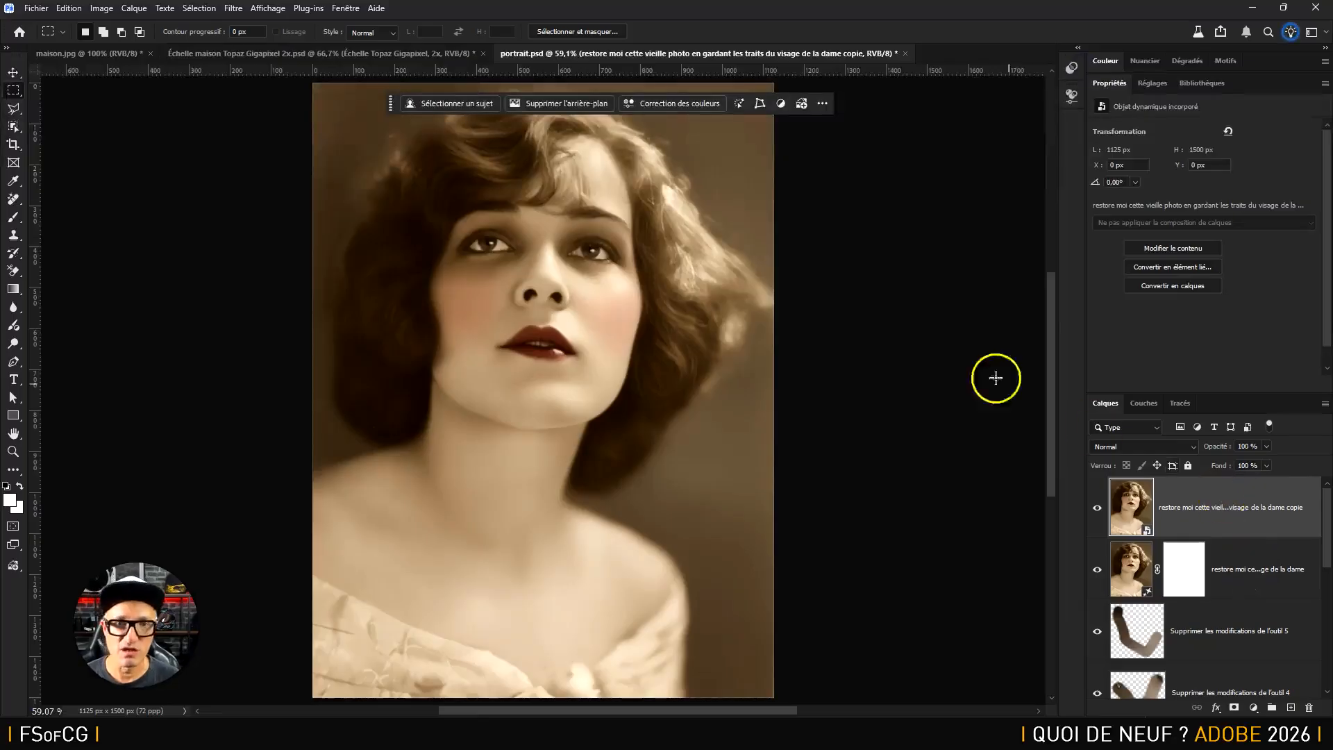
Move the contextual task bar off the portrait and apply the black-and-white vintage photo parametric filter to the top layer
left_click(231, 10)
left_click(263, 87)
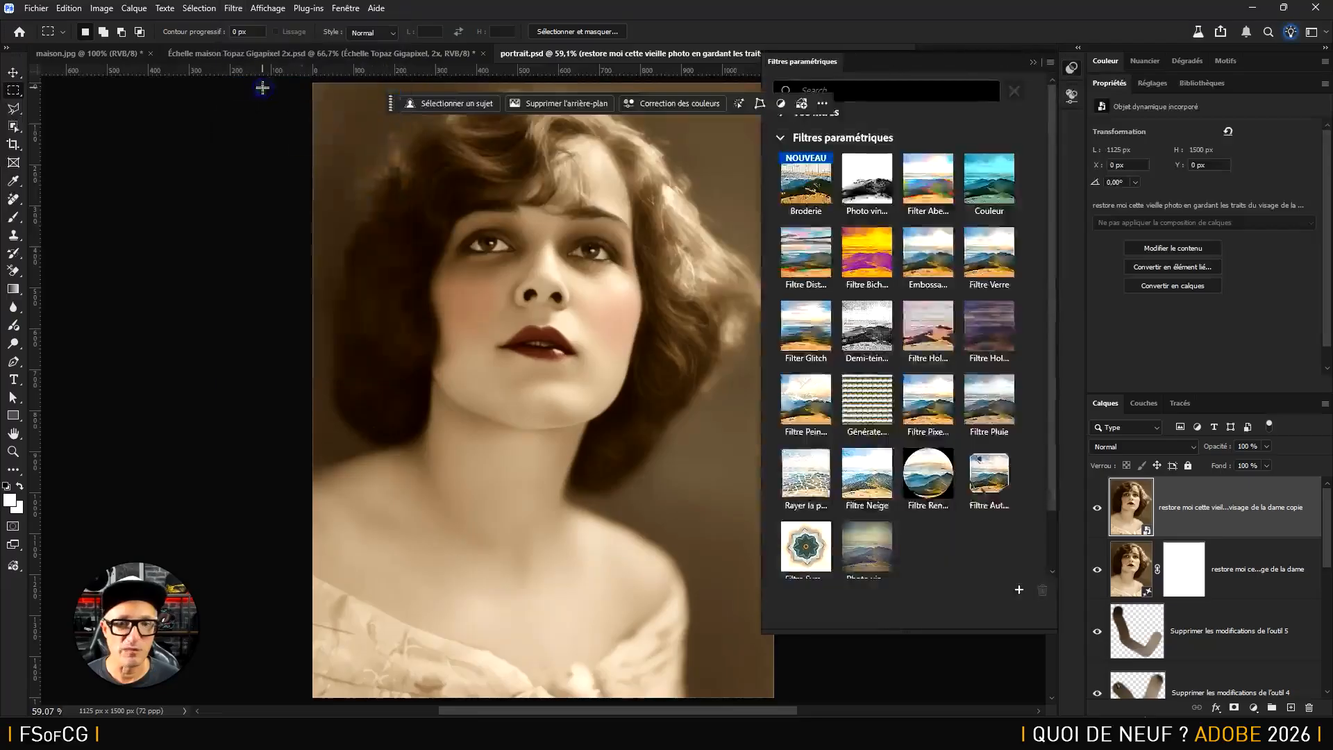
left_click_drag(391, 104, 202, 112)
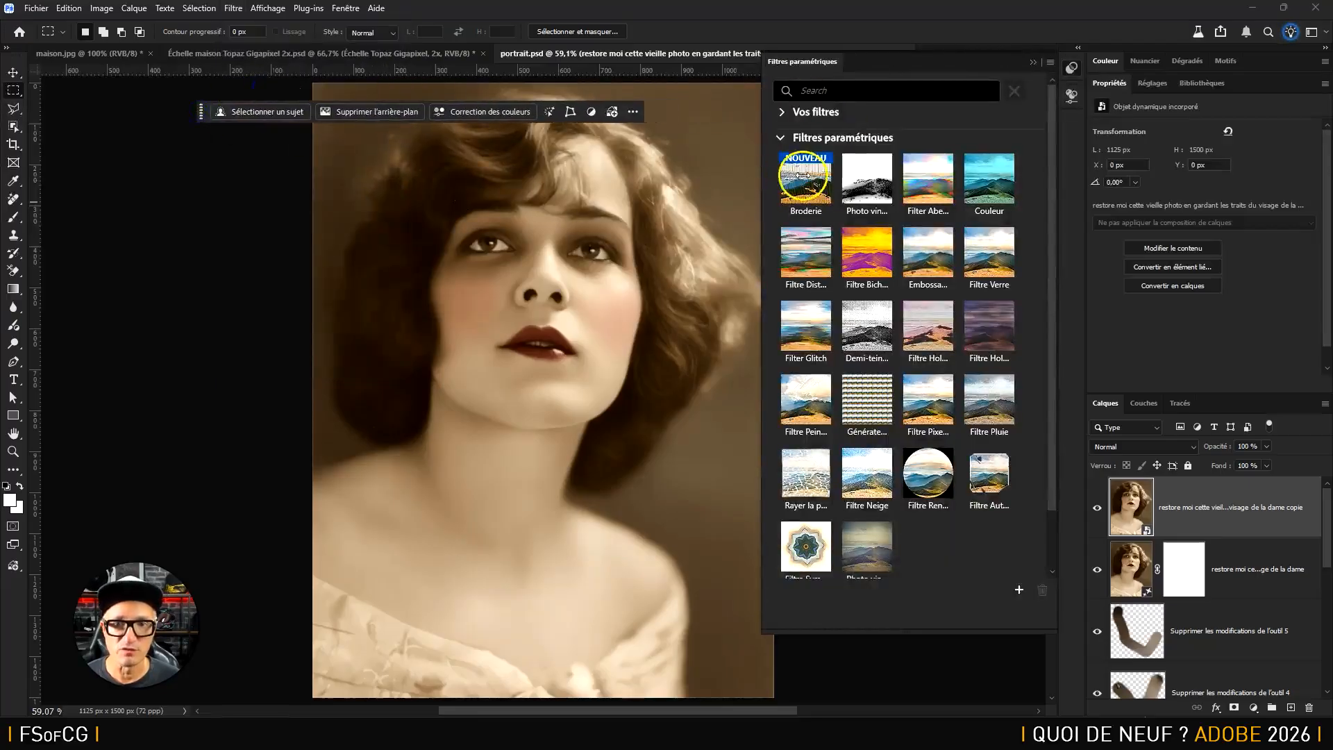
mouse_move(1055, 238)
left_mouse_down()
mouse_move(1058, 343)
mouse_move(1053, 244)
left_mouse_up()
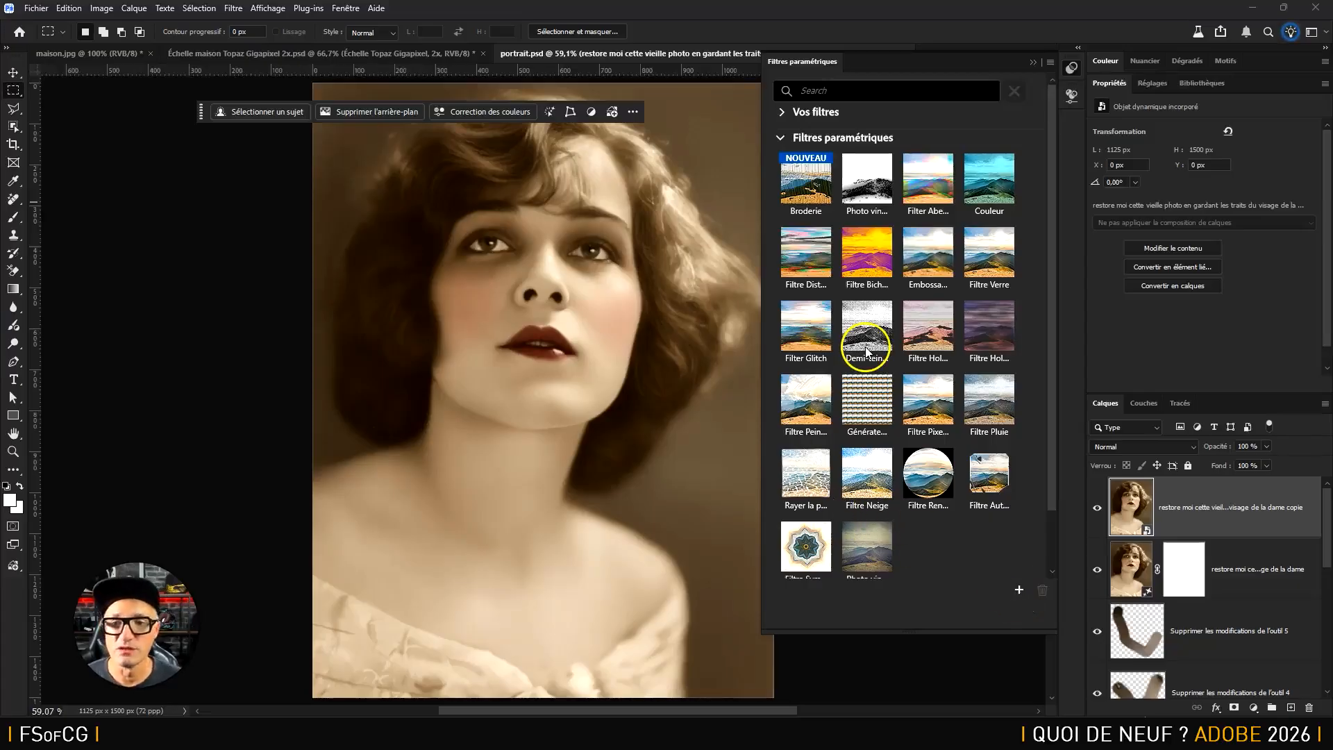
left_click(870, 184)
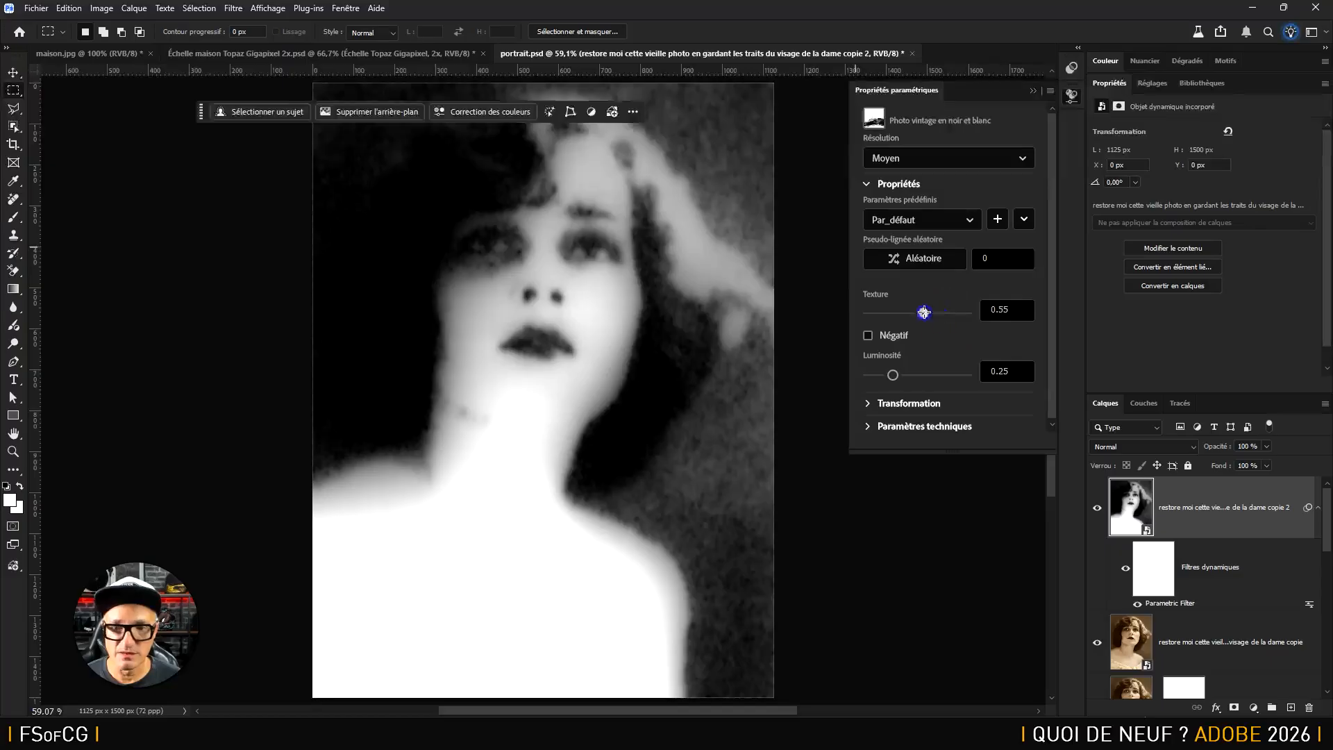
Set the vintage photo filter's texture to about 0.91, brightness to about 0.12 and transformation scale to about -0.41
left_click_drag(950, 326, 962, 327)
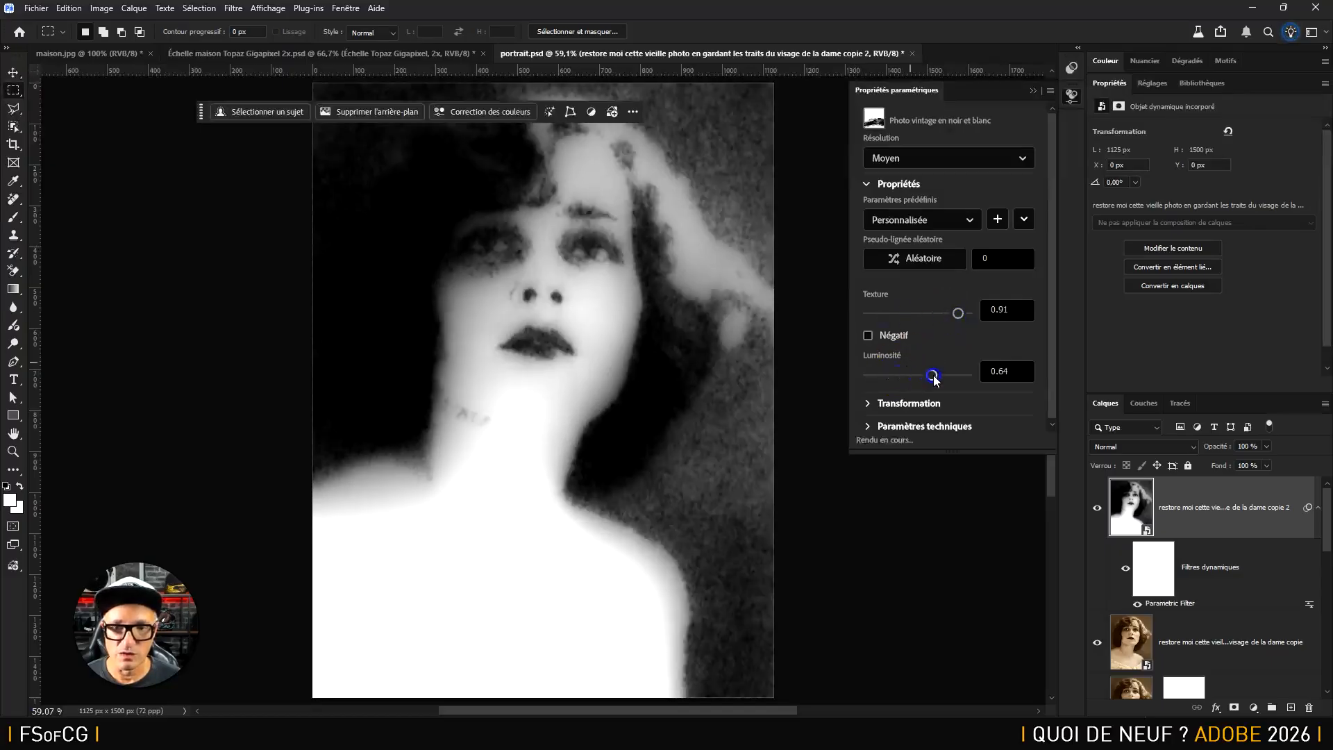
left_click(883, 406)
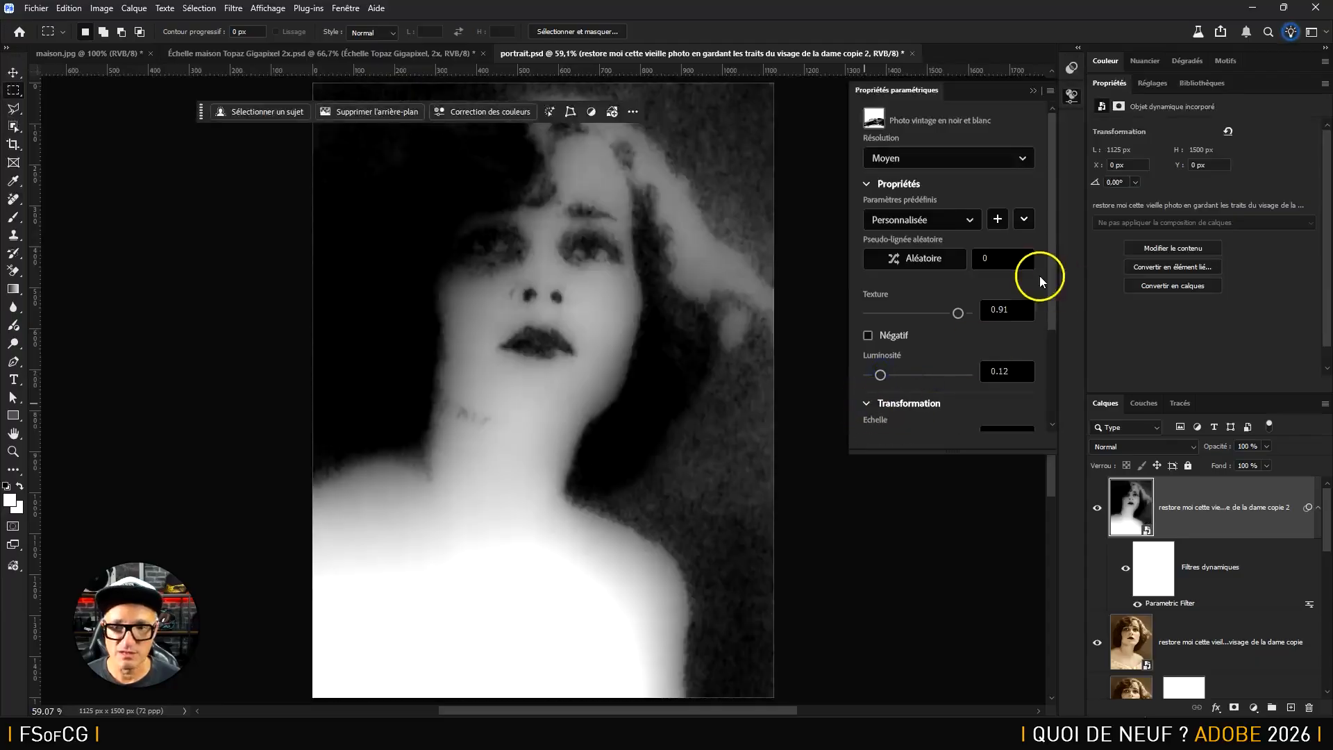
left_click_drag(1049, 276, 1051, 383)
left_click_drag(923, 302, 917, 303)
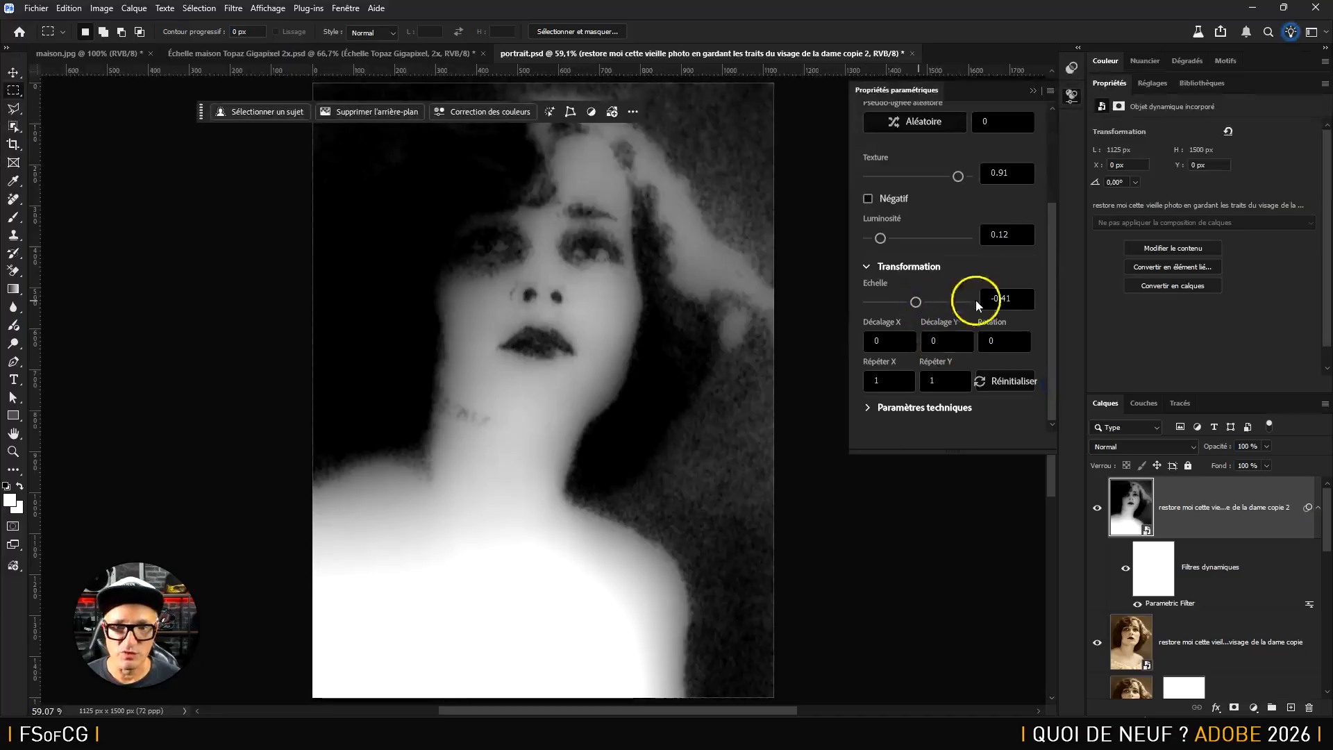
Try the vintage photo filter at Brouillon resolution and set its resolution to Élevé
left_click_drag(1053, 291, 1053, 186)
left_click(1006, 160)
left_click(941, 179)
left_click(952, 156)
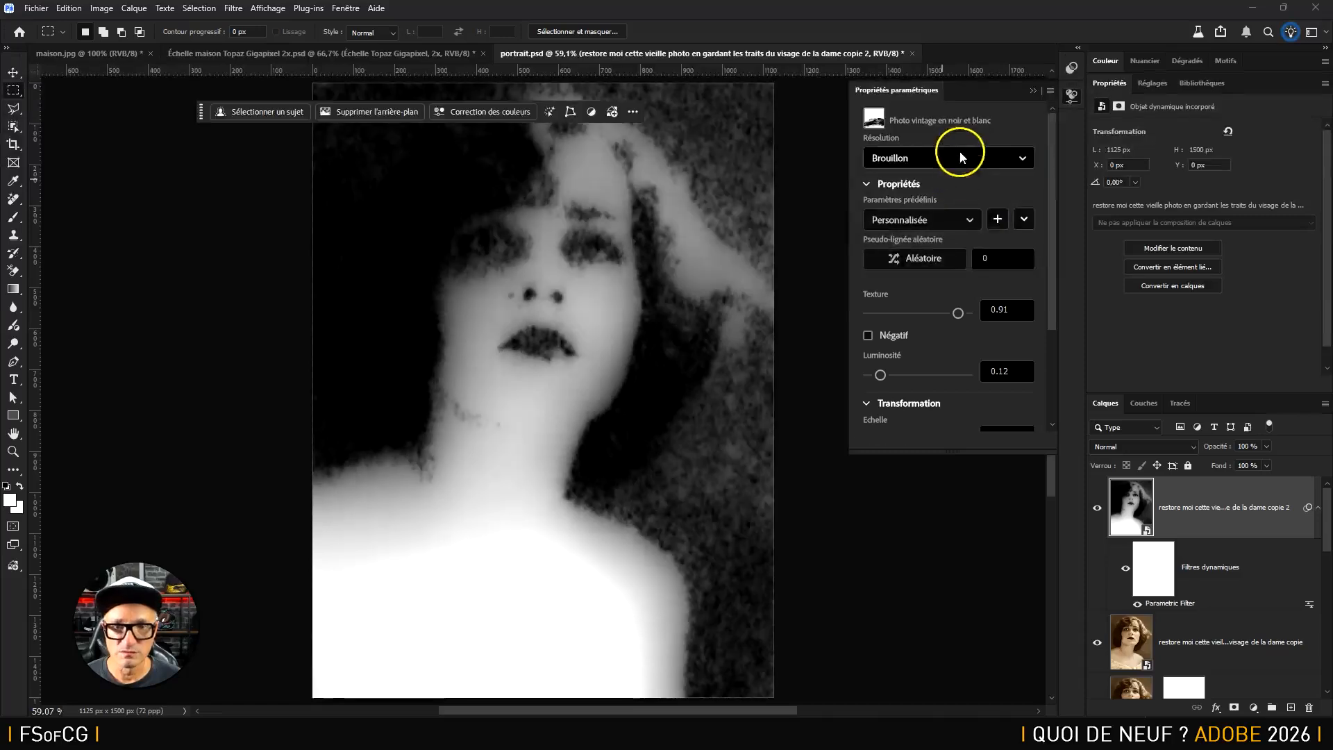
left_click(948, 223)
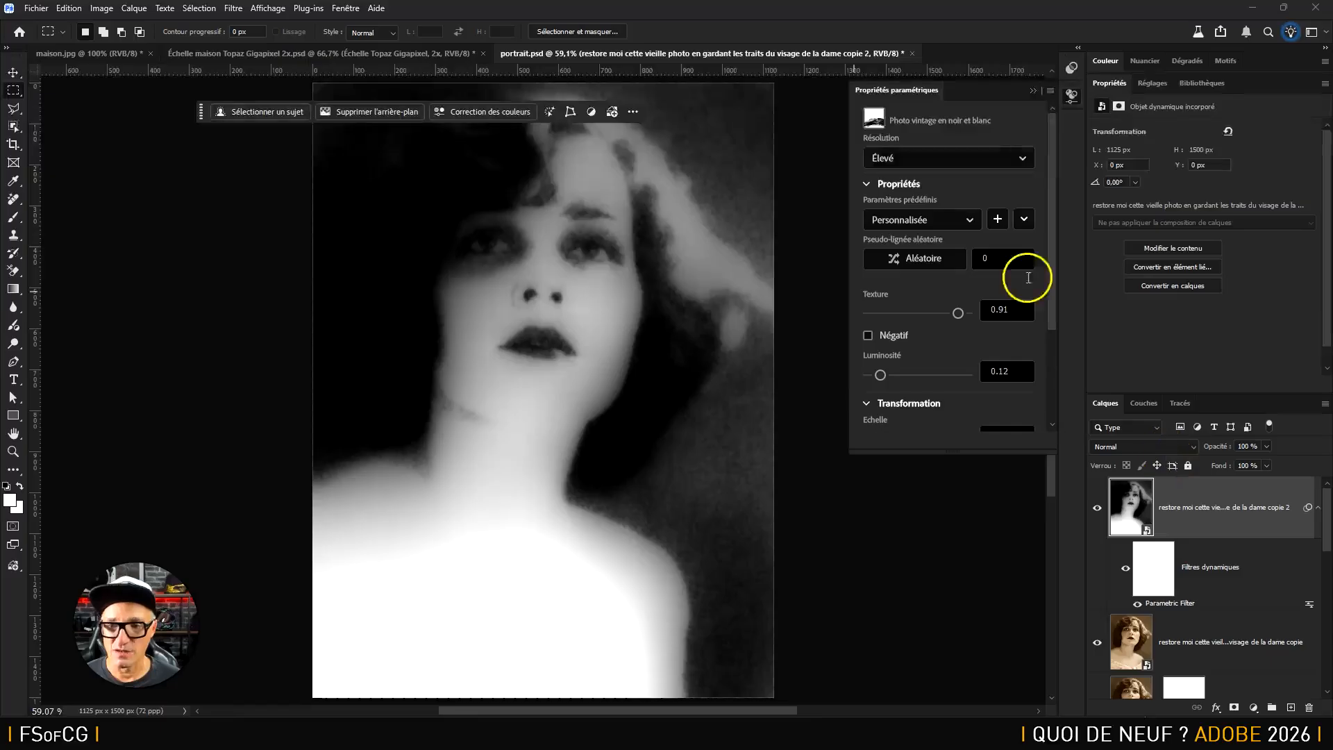
Close the filter properties and delete the Parametric Filter smart filter from the top portrait layer
left_click(1035, 93)
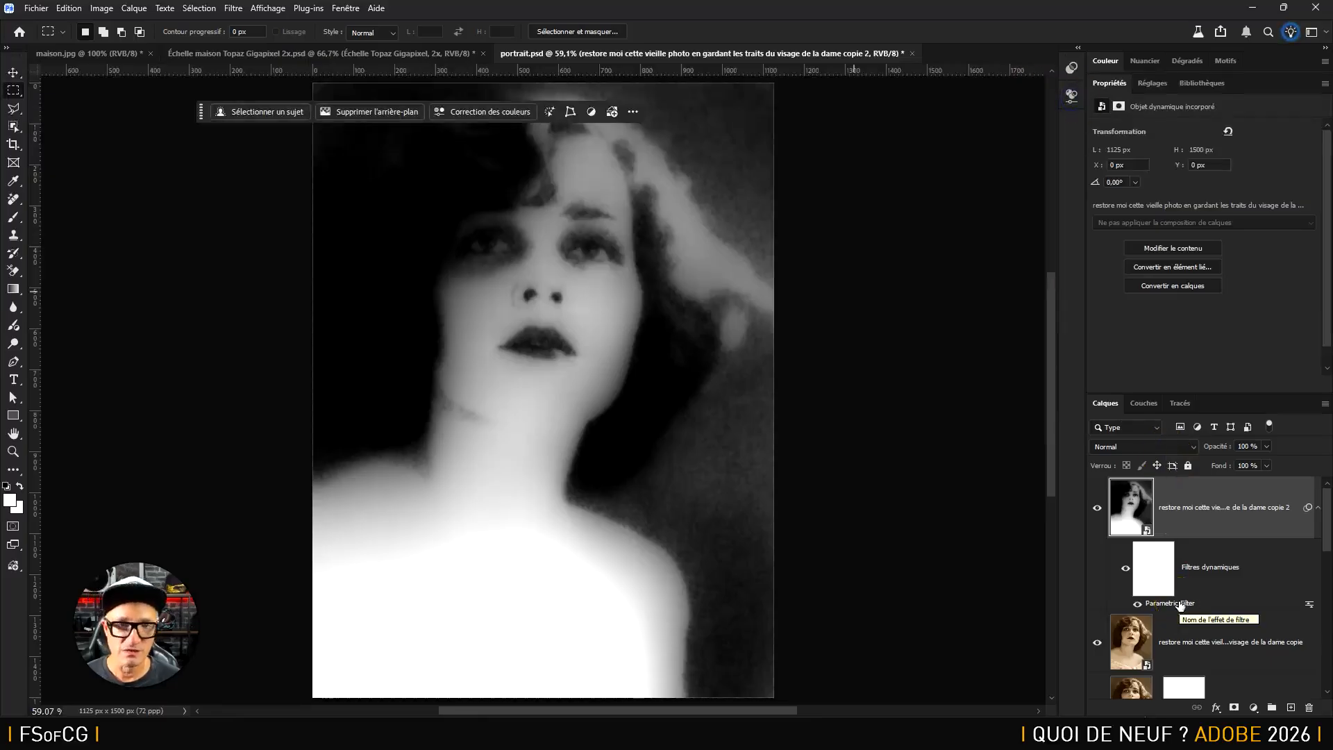
double_click(1183, 606)
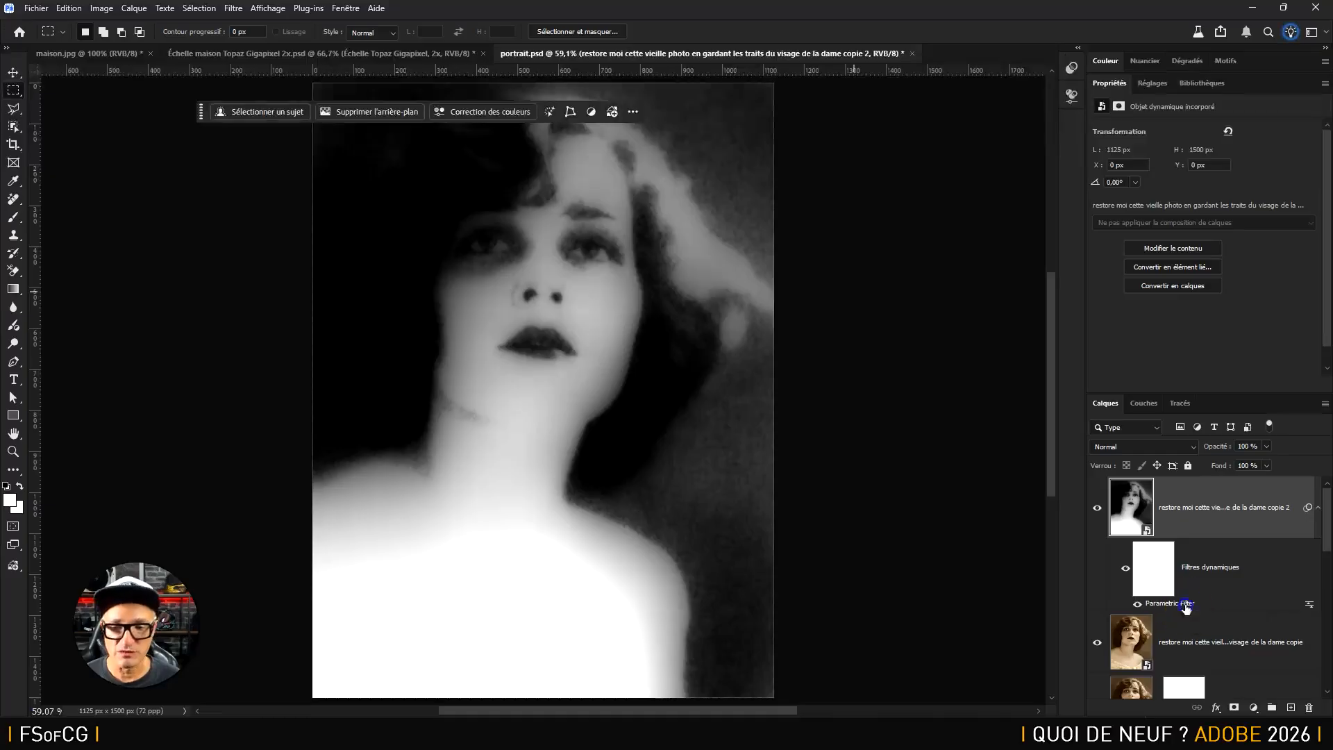
left_click(1308, 705)
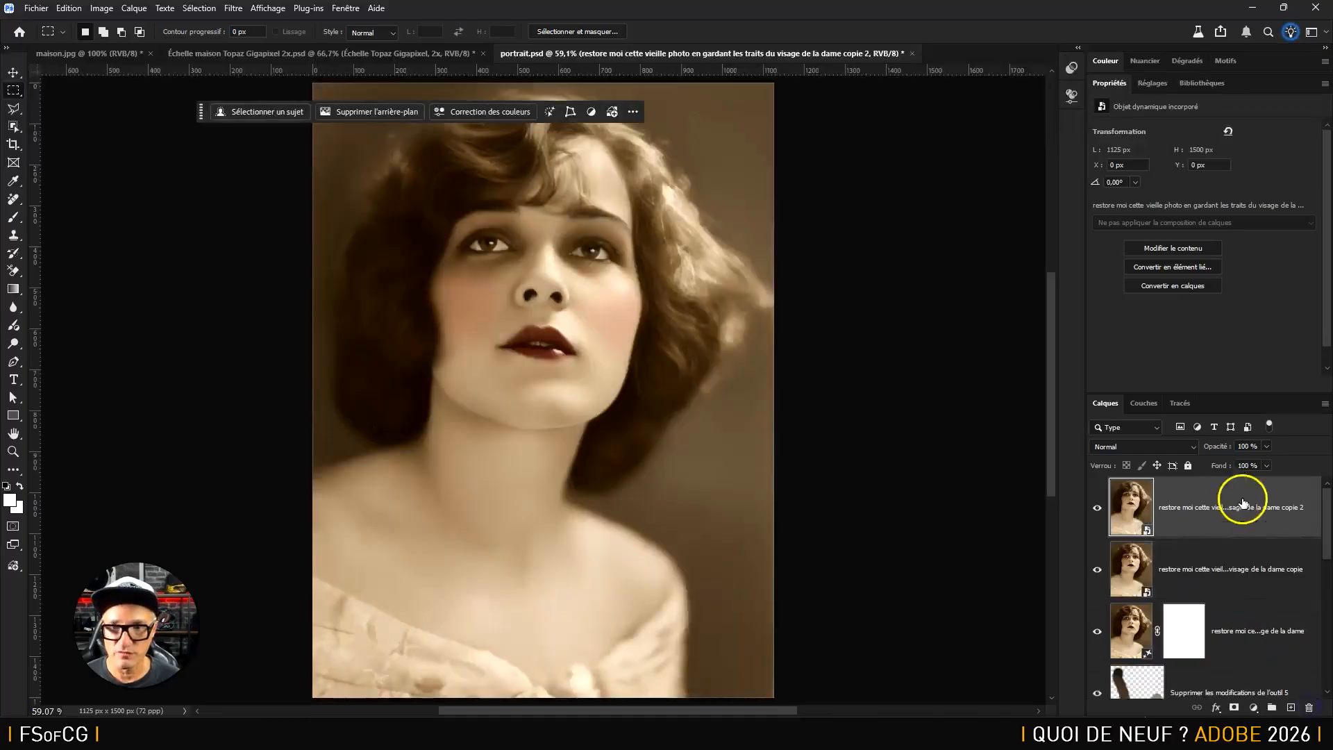
Apply the new Broderie parametric filter to the top portrait layer
left_click(235, 8)
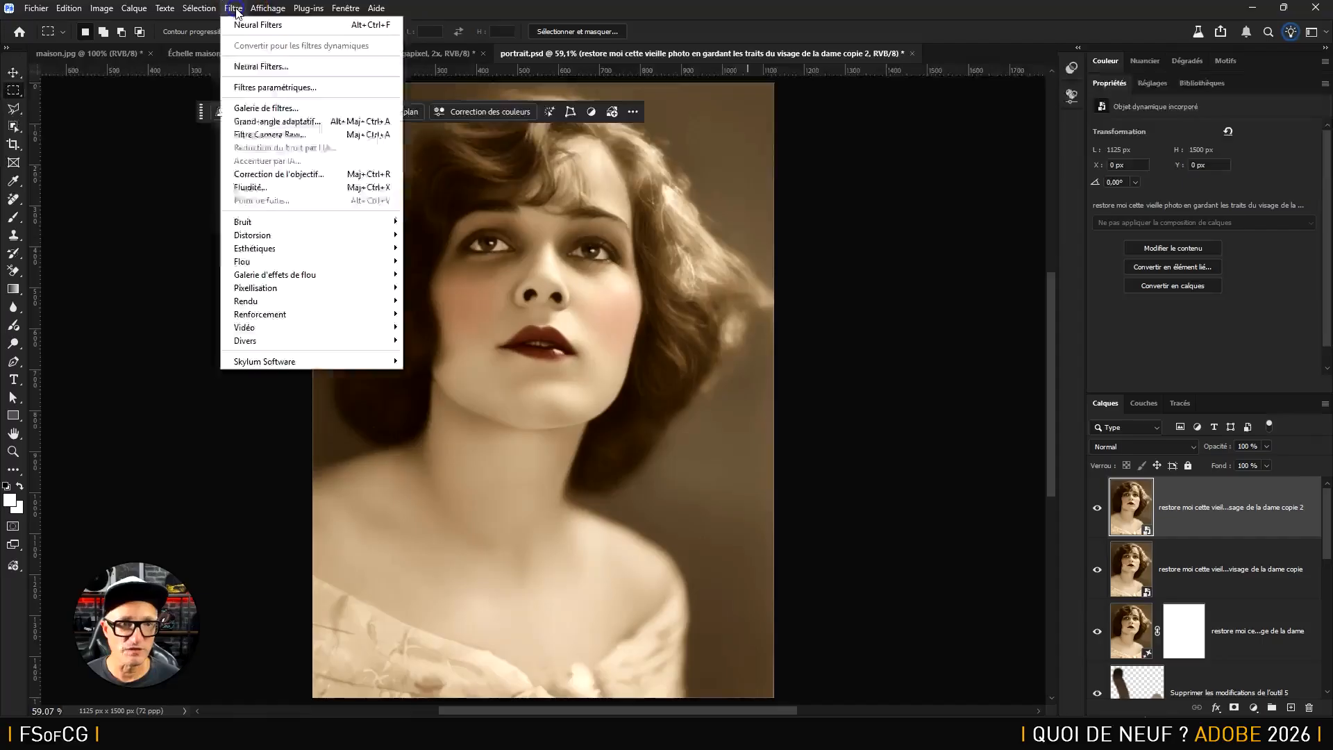
left_click(264, 88)
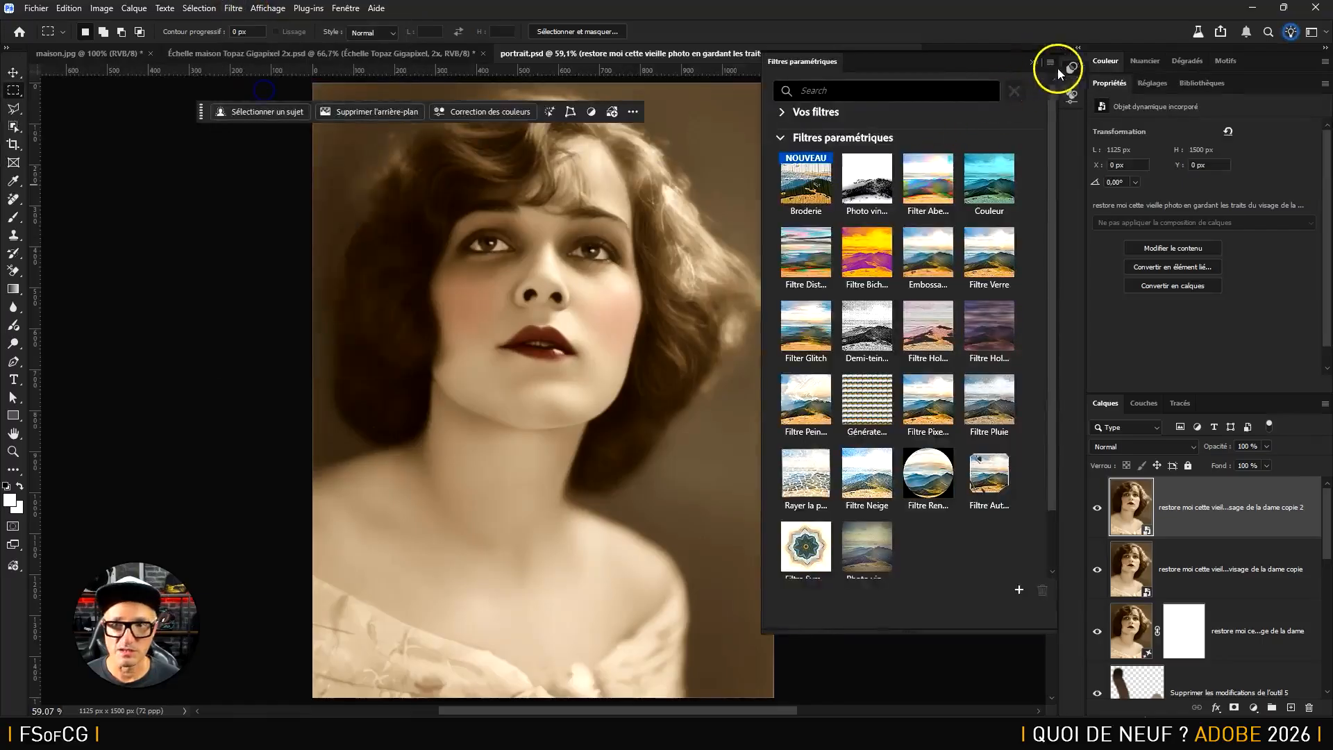
left_click(807, 186)
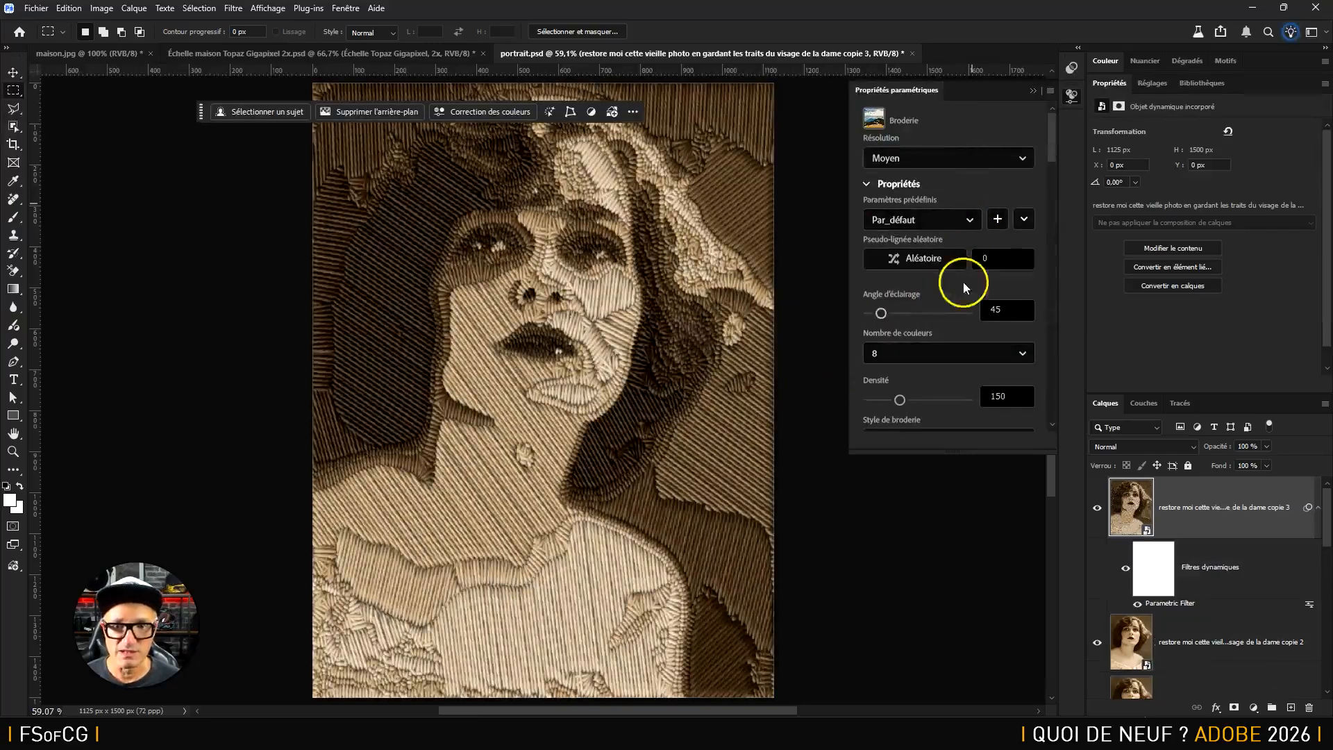
Set the embroidery's lighting angle to about 93, check the available colour counts and enlarge the properties window
left_click_drag(882, 314, 935, 322)
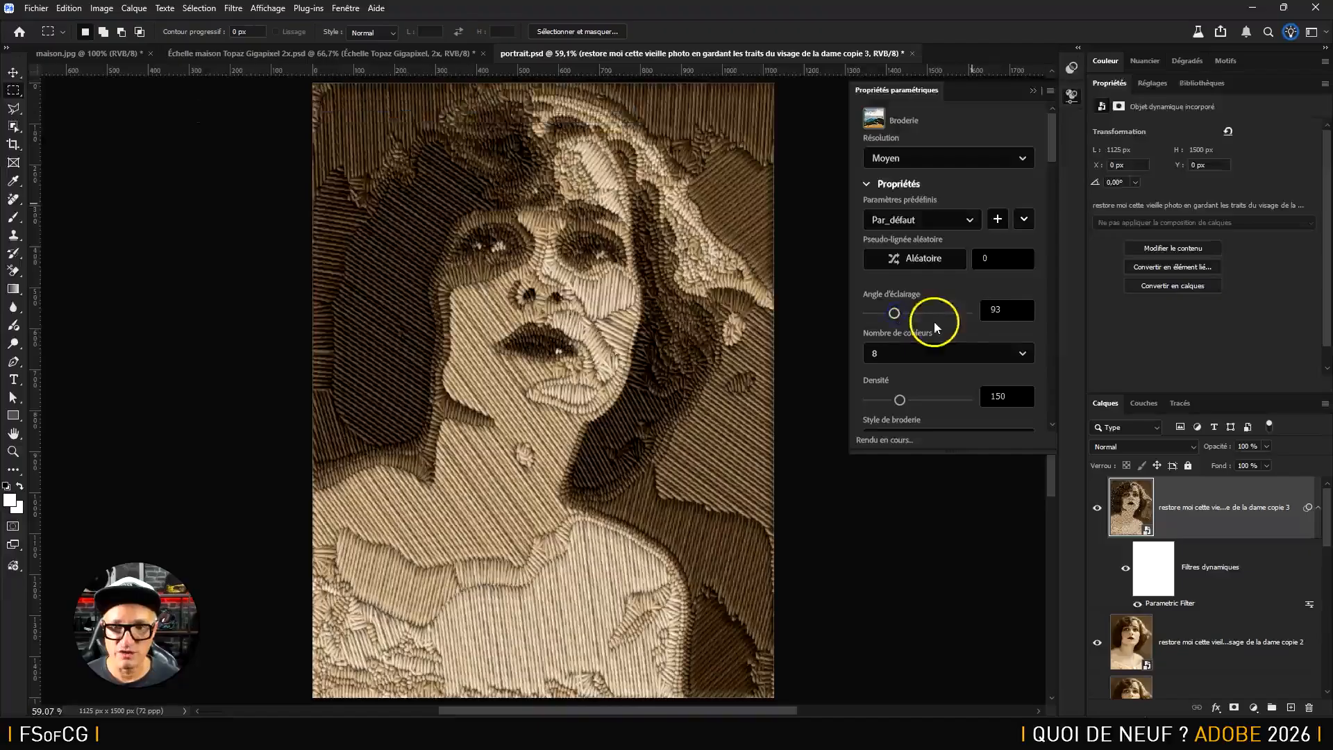
left_click(962, 352)
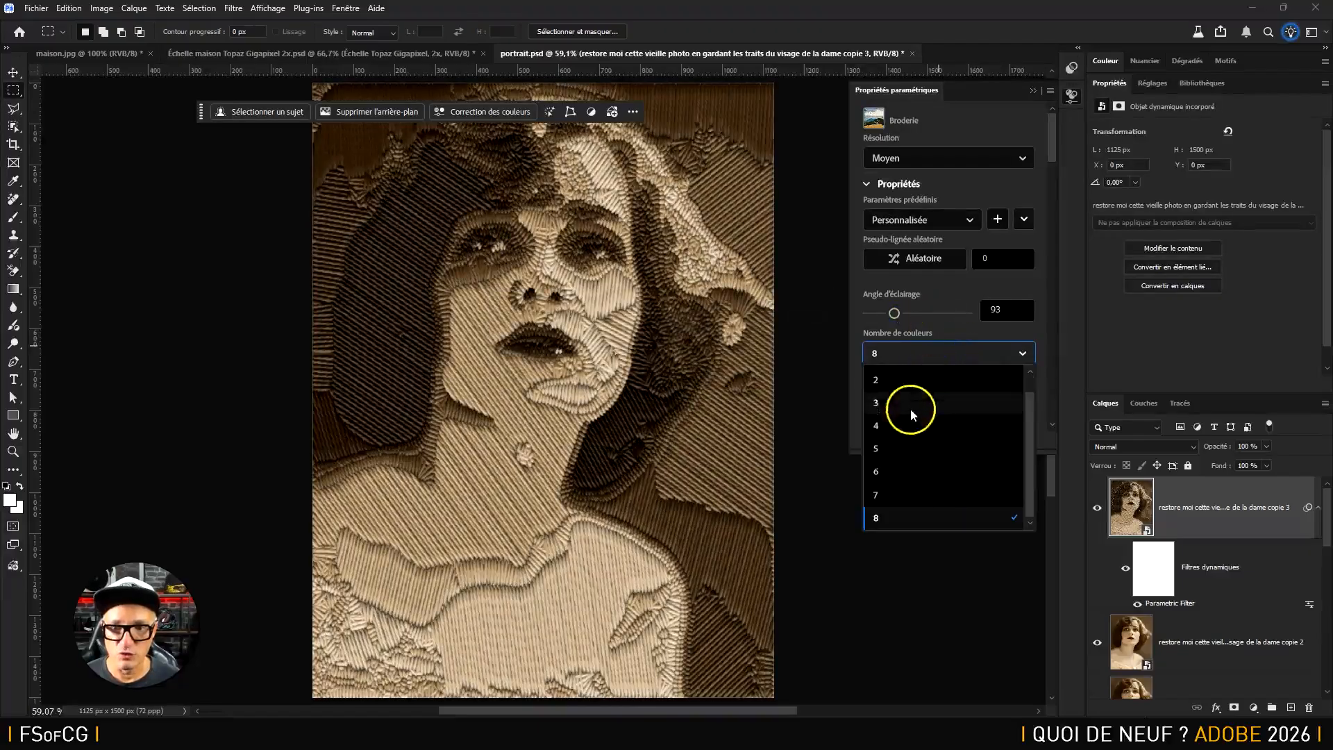
left_click(960, 311)
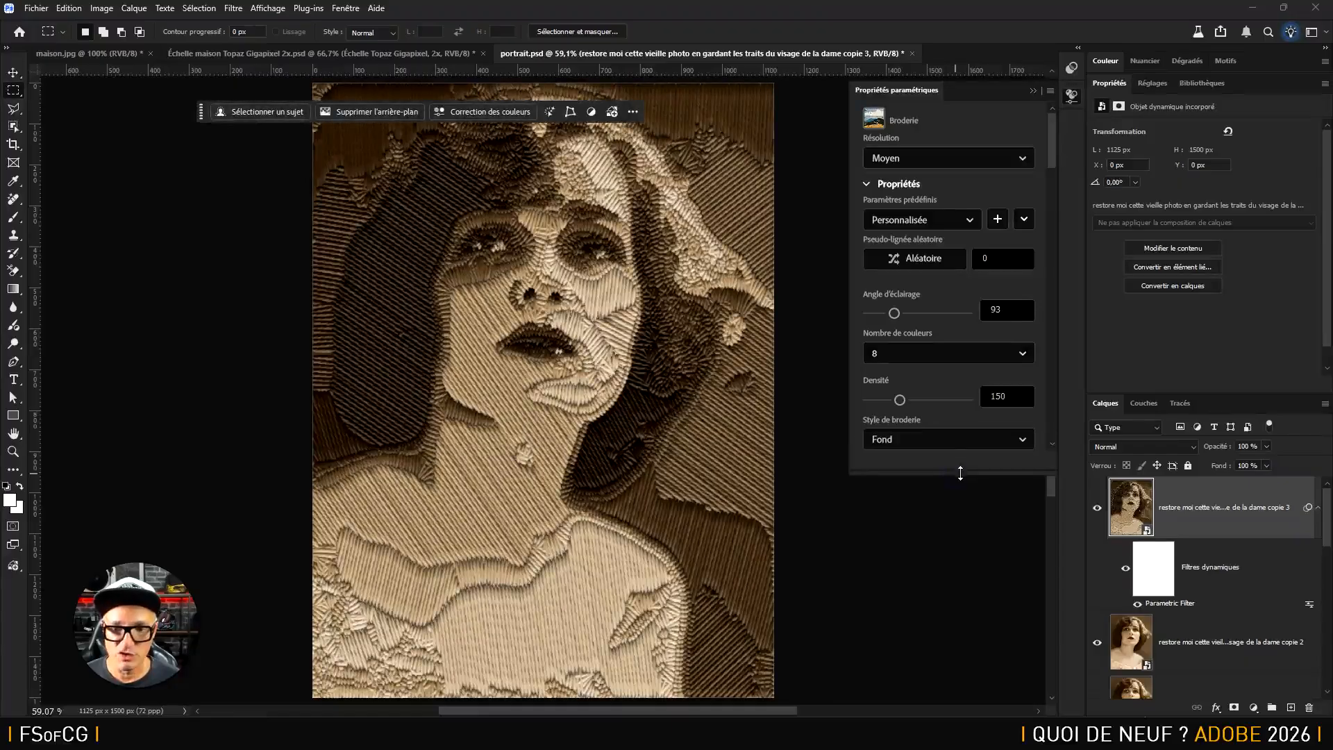
Set the embroidery density to about 224, fill/contour tightness to 0.57 and thread thickness to 0.2, and close its properties
left_click_drag(899, 400, 937, 406)
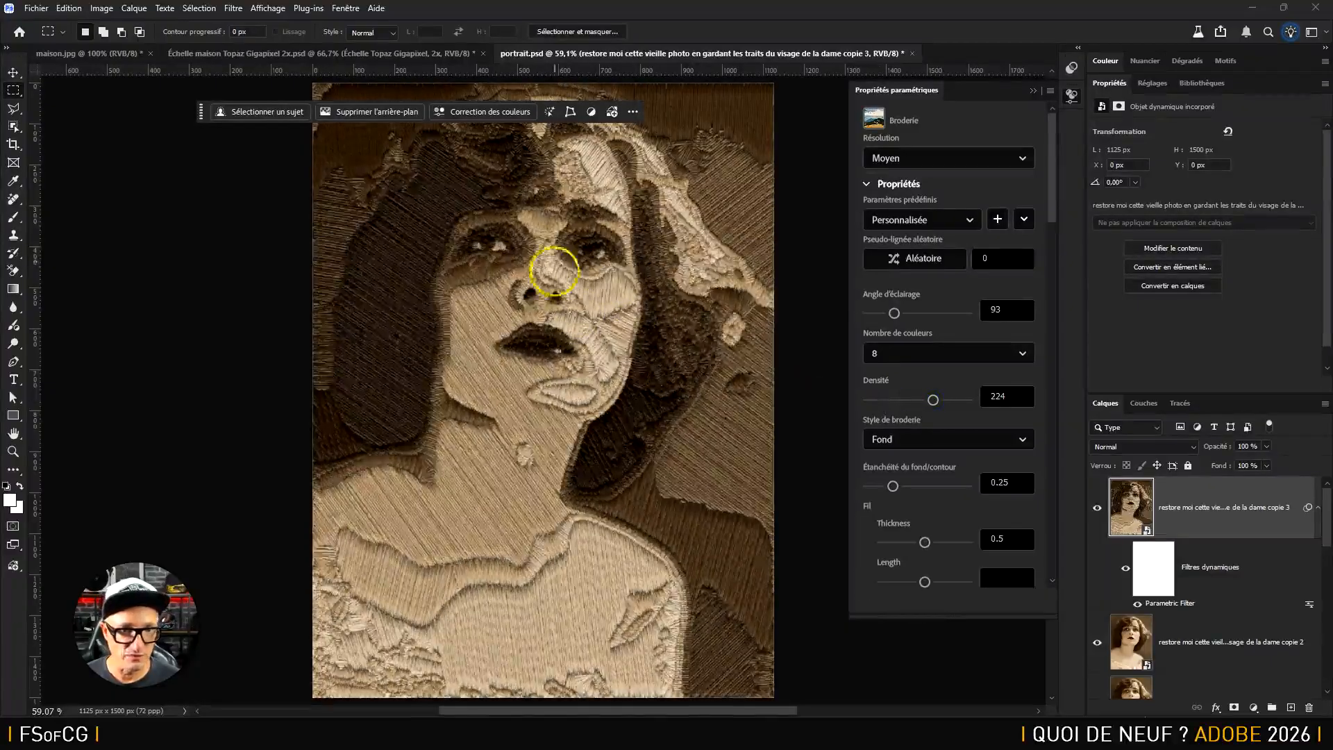
left_click_drag(893, 486, 926, 487)
left_click_drag(924, 541, 905, 540)
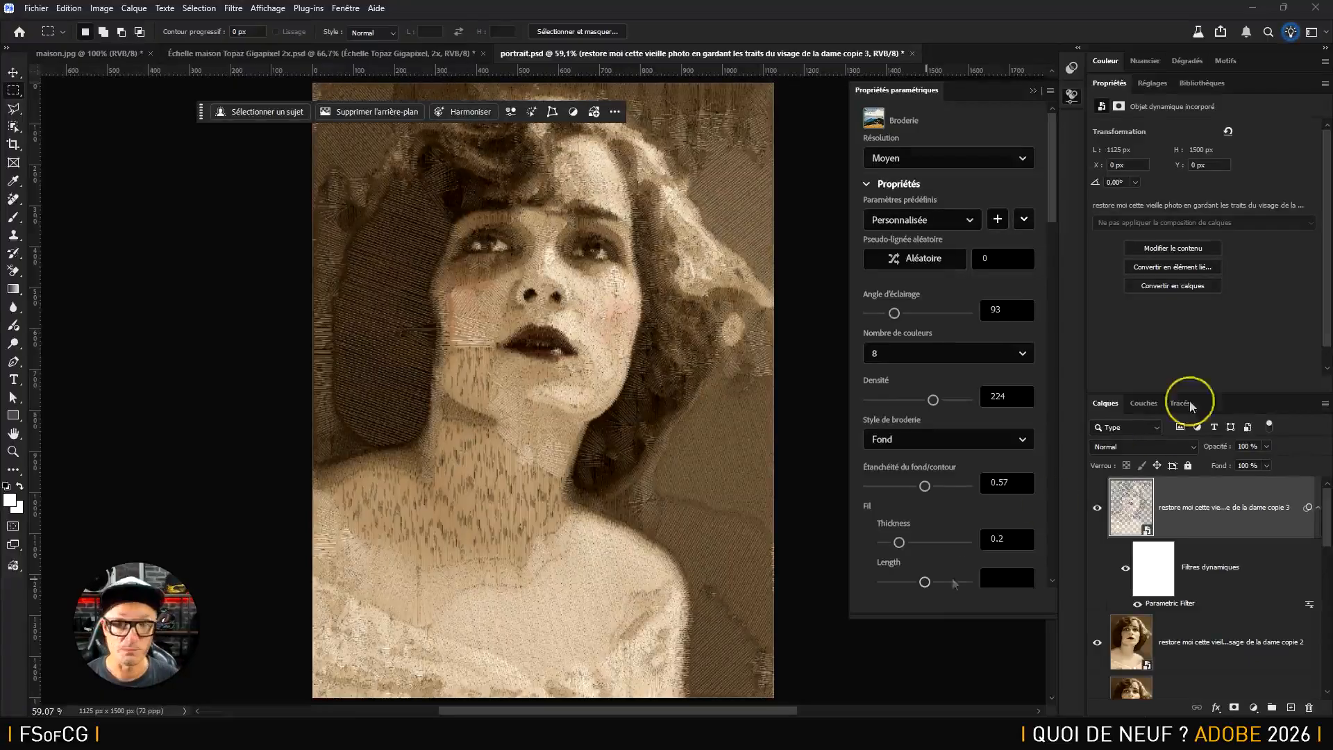
left_click(1032, 91)
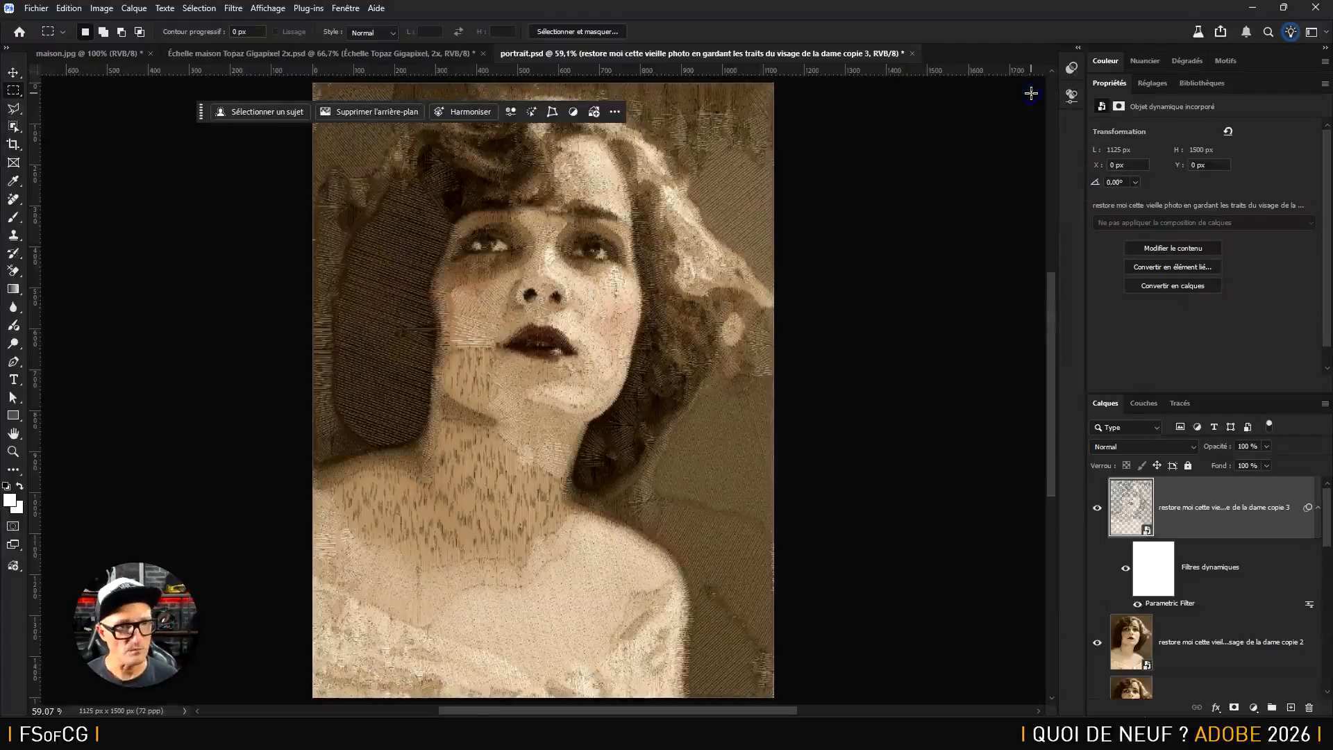
Show the Actions panel with its suggestions and enlarge it beside the portrait
left_click(345, 9)
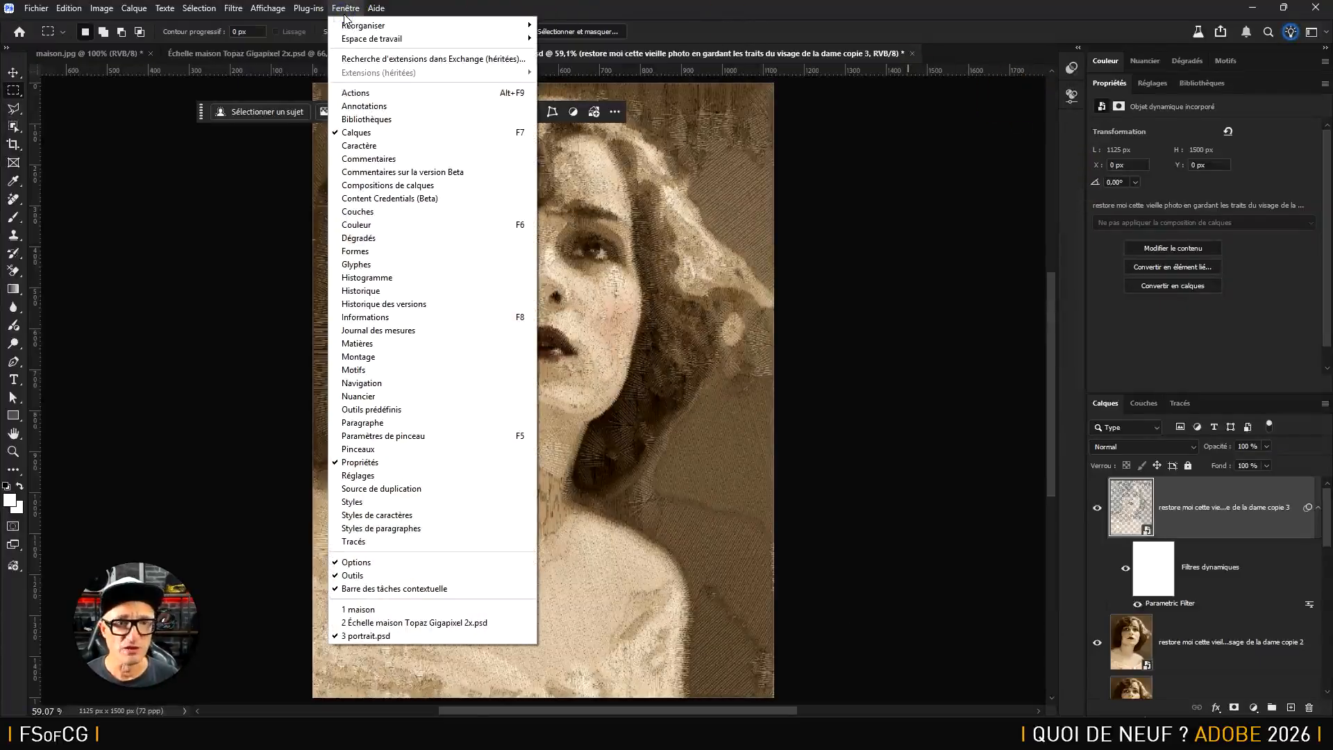
left_click(382, 94)
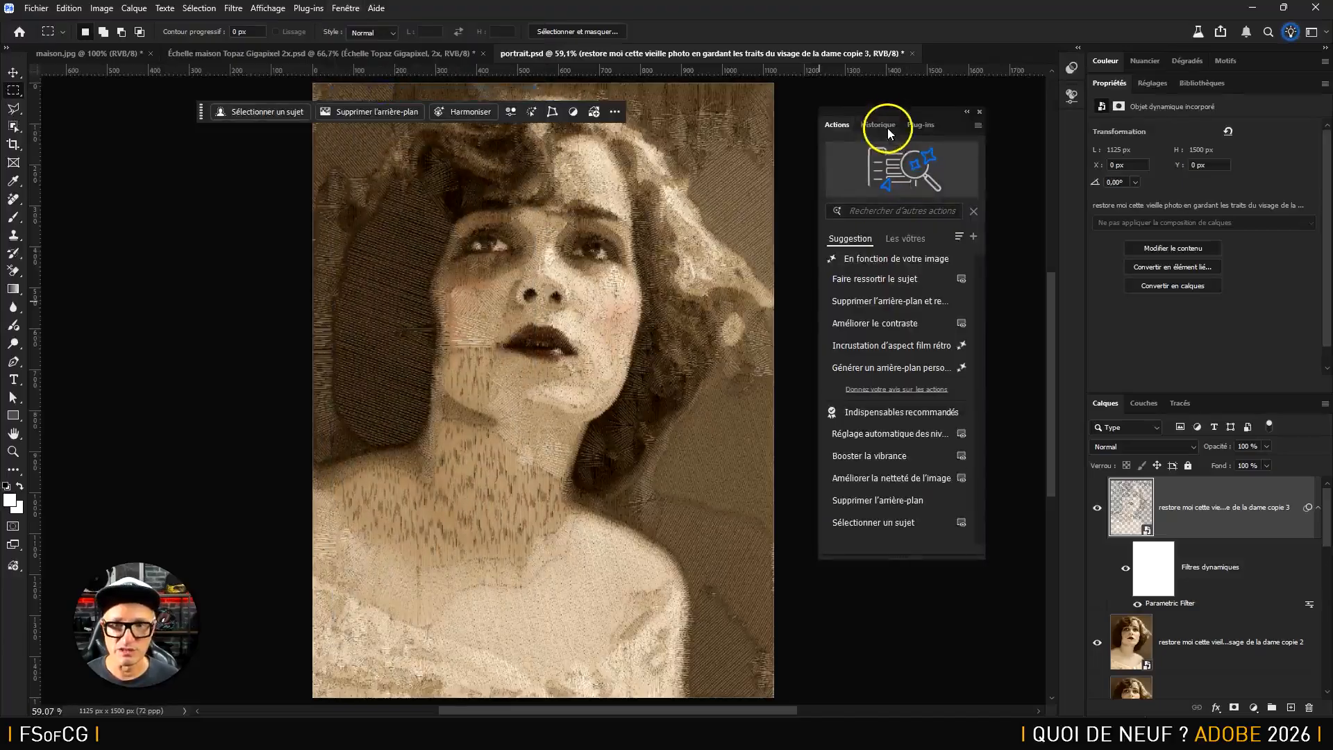
left_click_drag(897, 113, 892, 111)
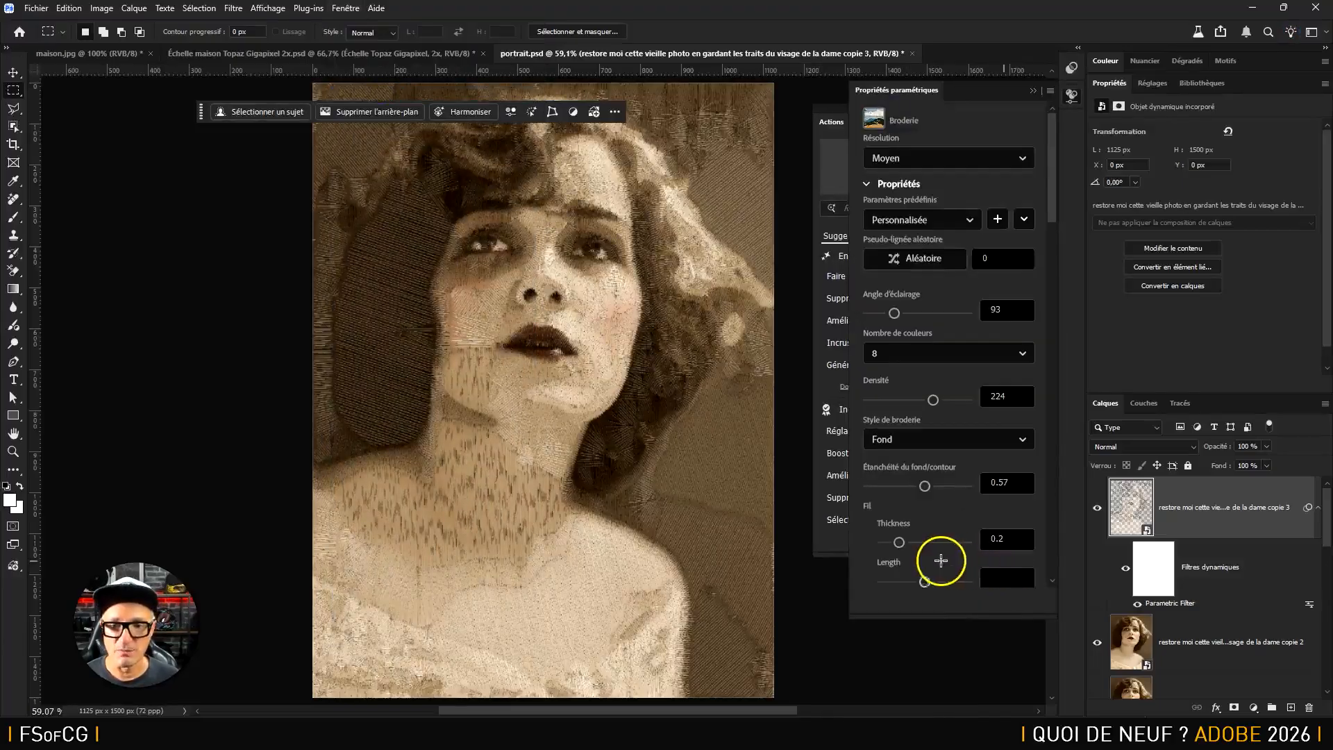
left_click(844, 552)
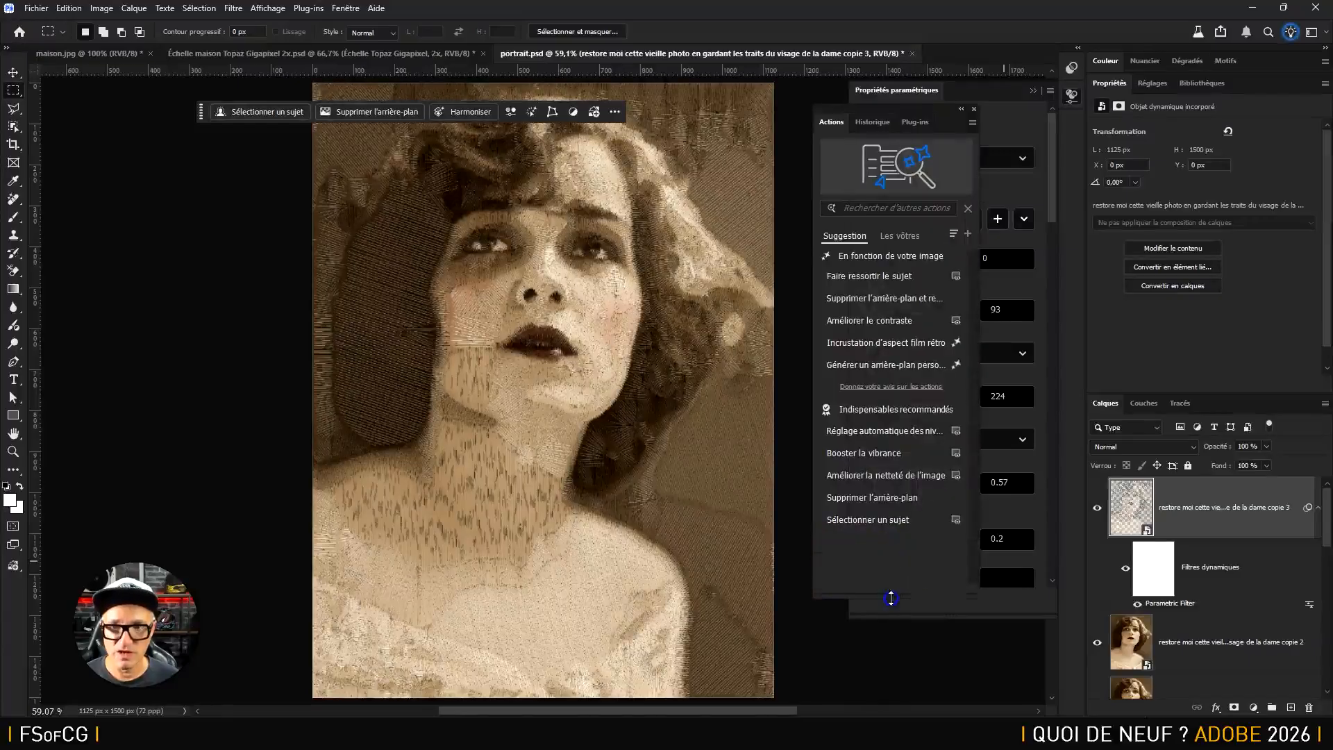
Hide the parametric properties and review the user's own actions, such as those in Ensemble 1, before returning to the suggested ones
left_click(1070, 94)
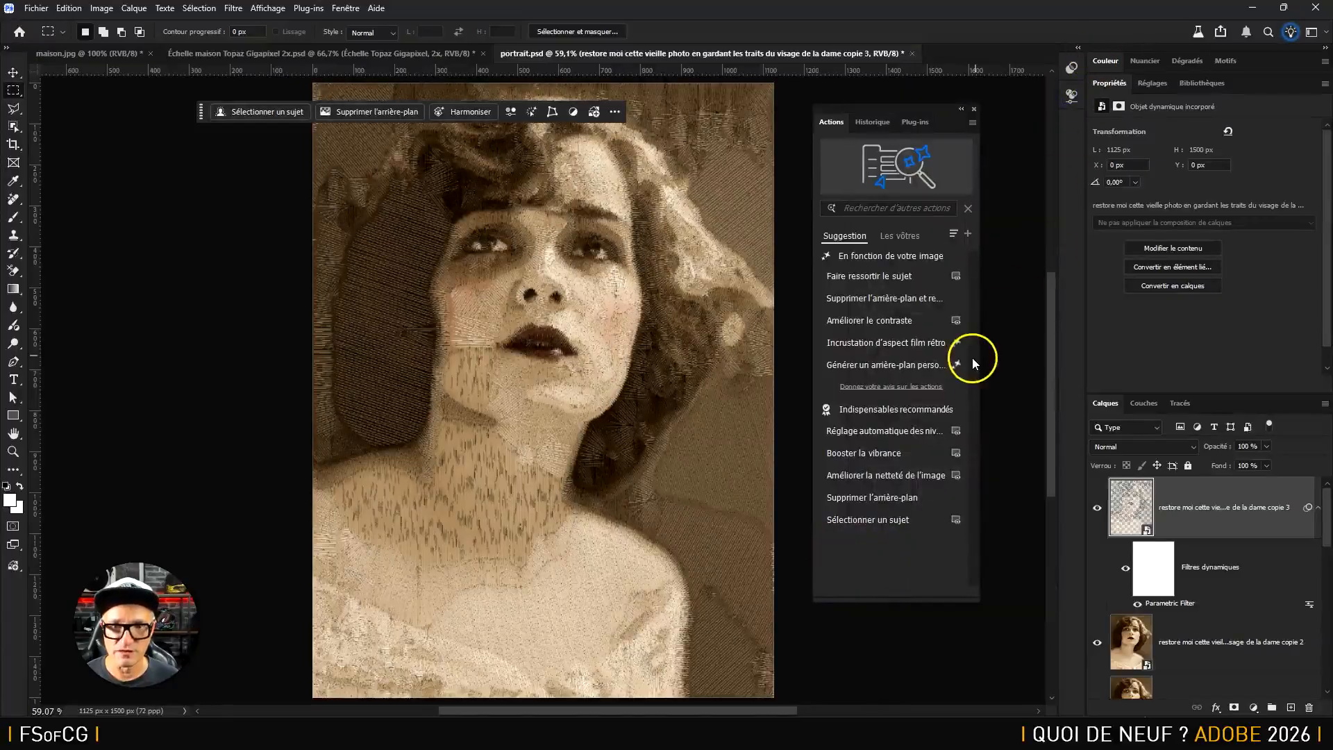
left_click(897, 237)
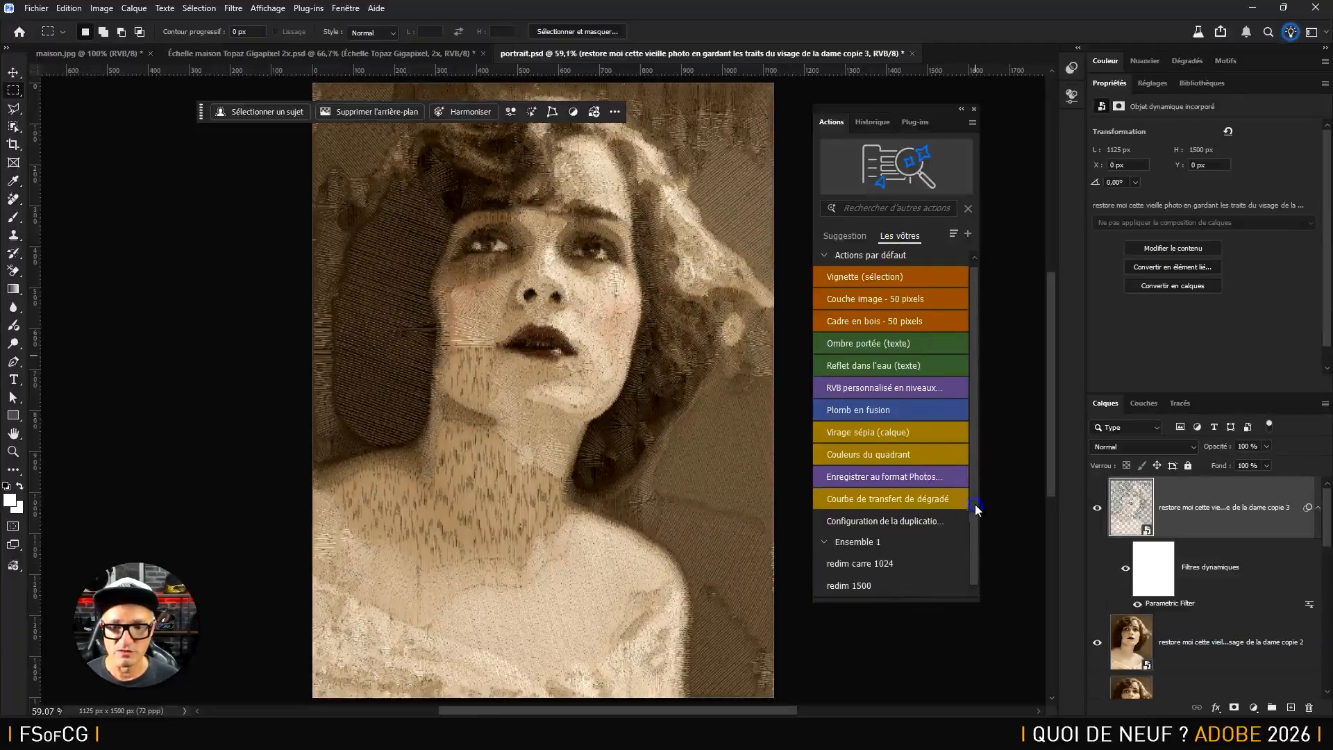
left_click(843, 237)
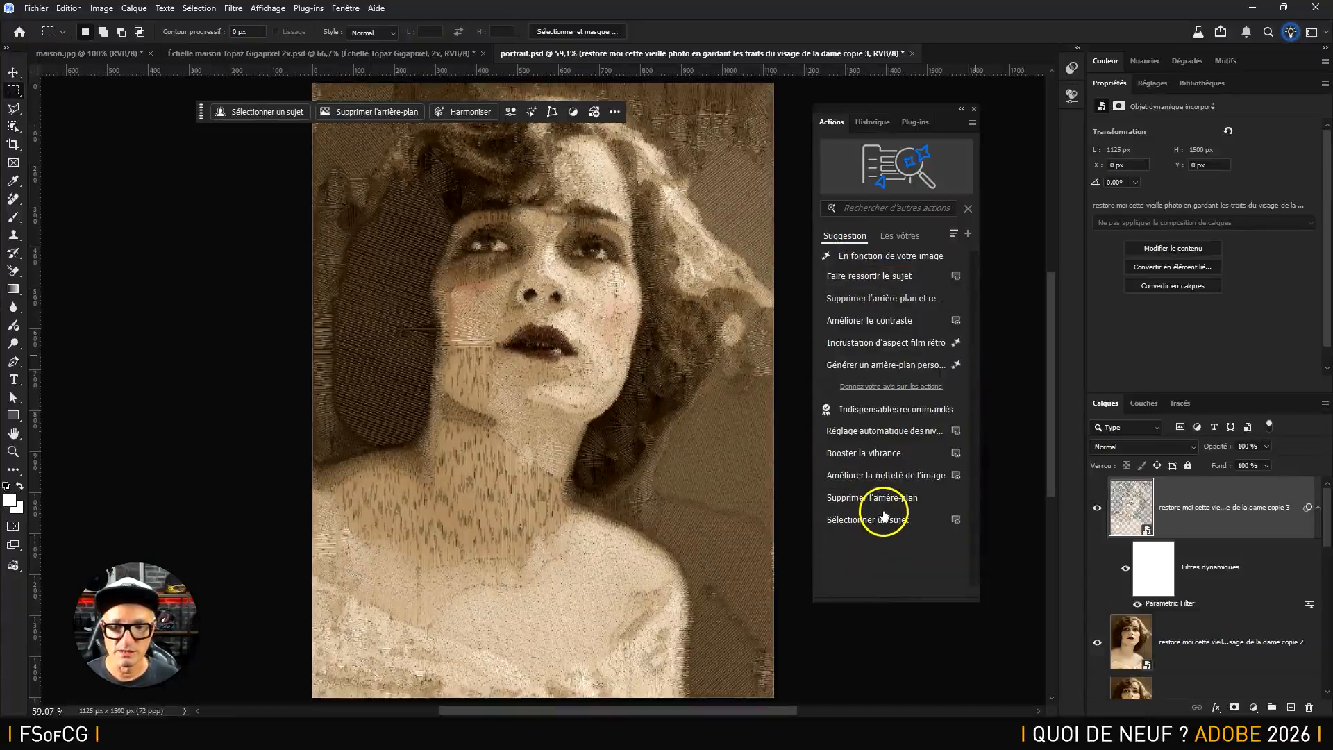
mouse_move(874, 482)
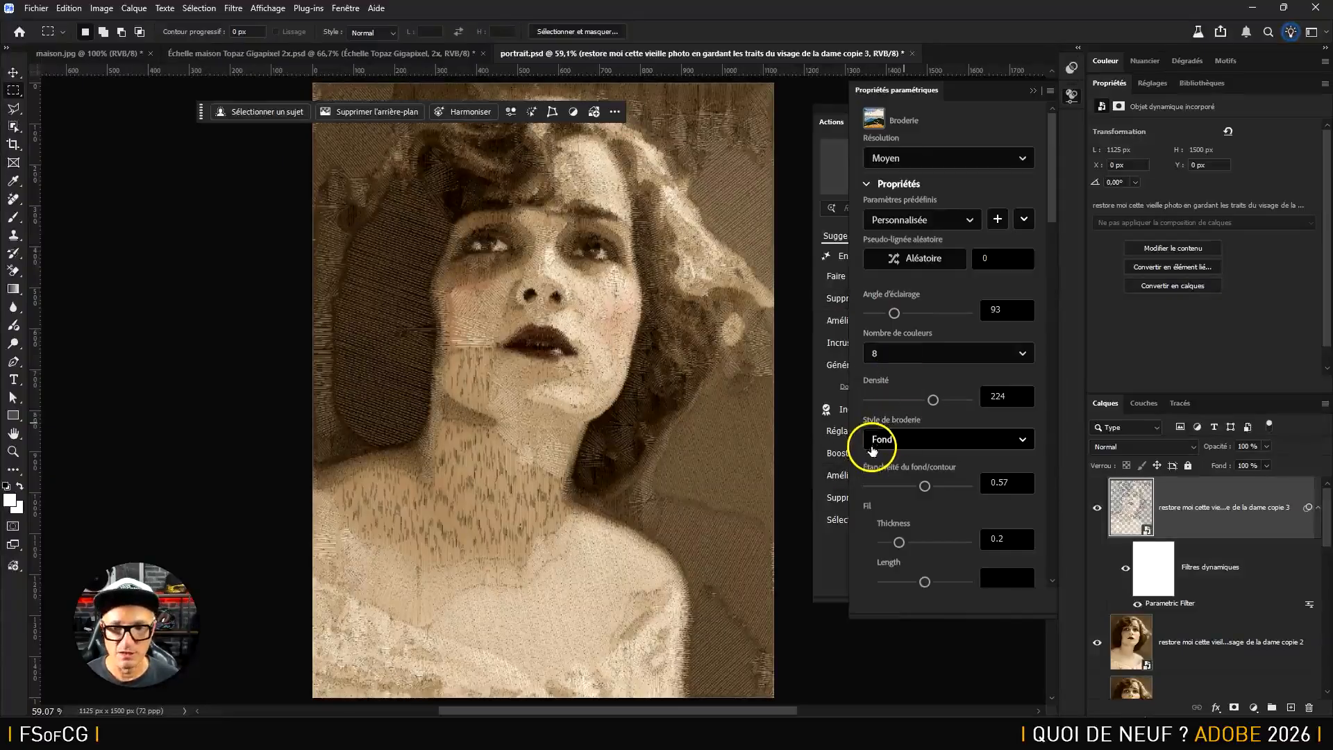
Delete the smart filters from the top portrait layer, hide the parametric properties and apply the recommended action Booster la vibrance
left_click_drag(1187, 582, 1302, 707)
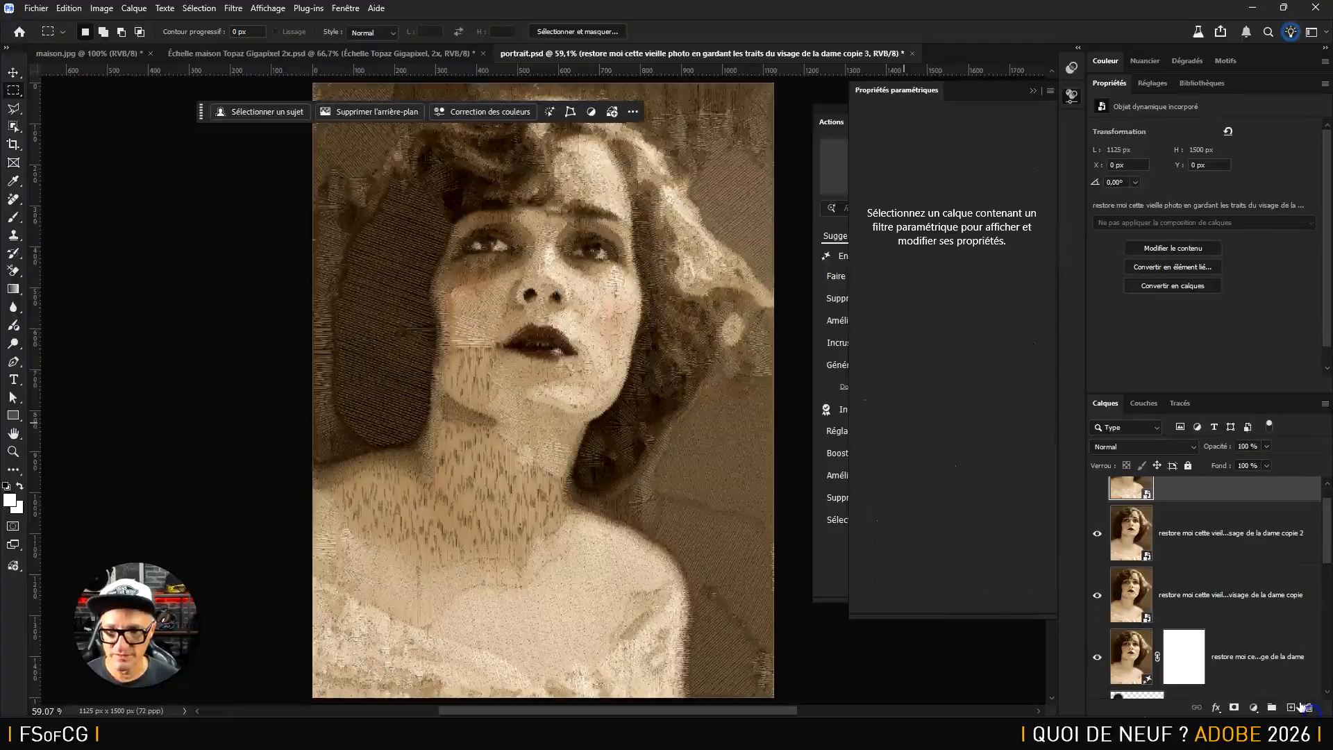
left_click(1052, 94)
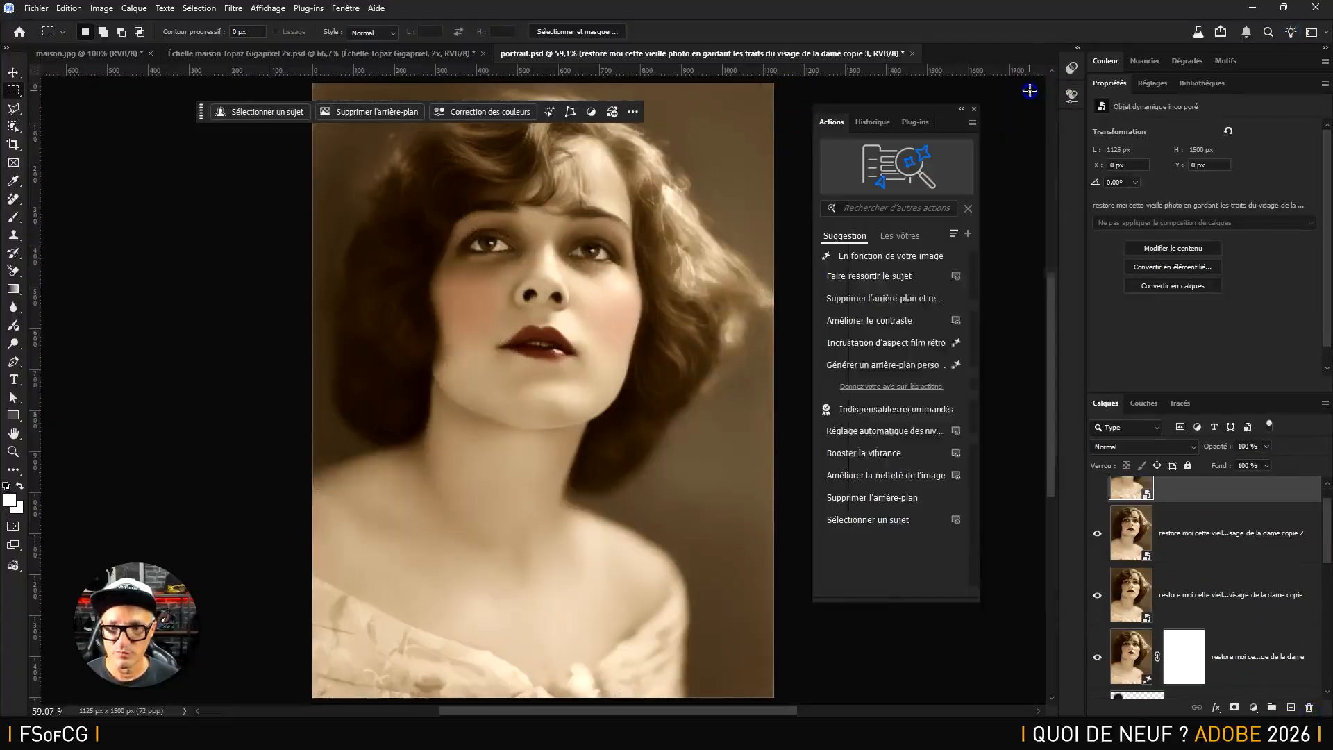
left_click(865, 453)
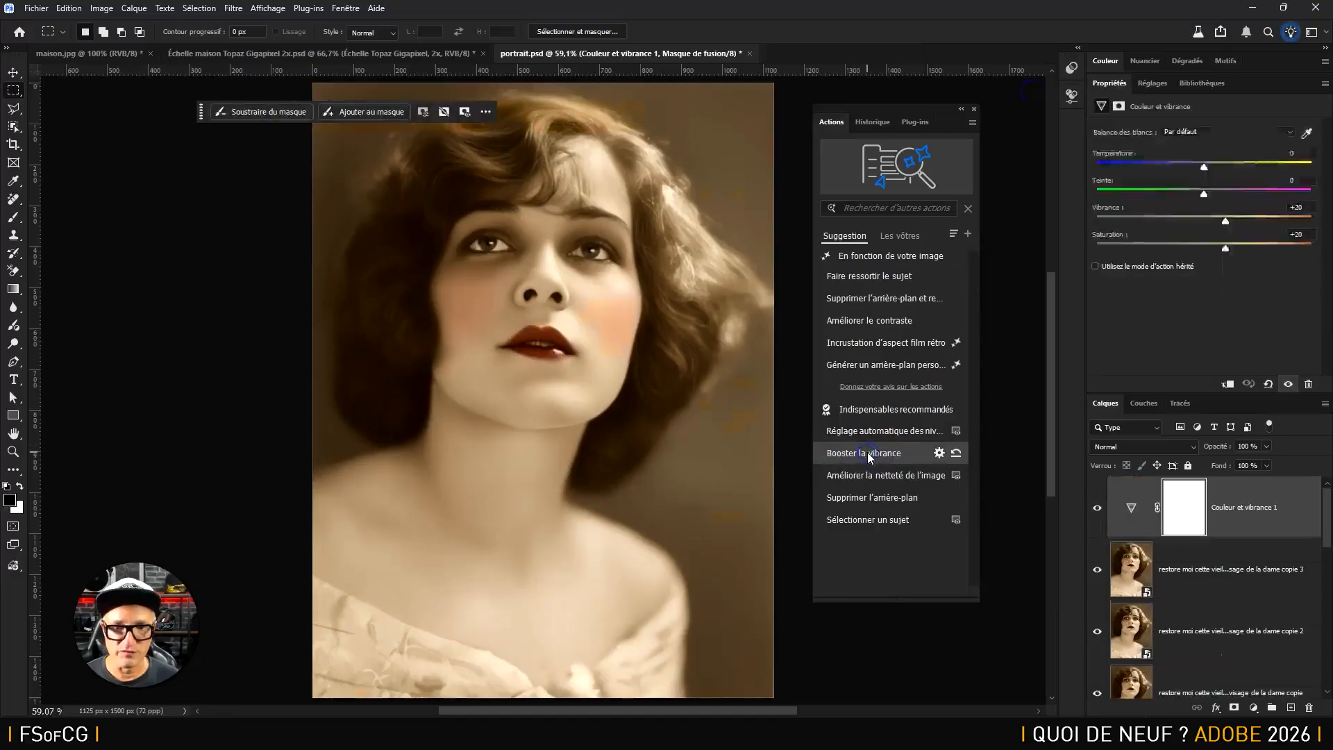